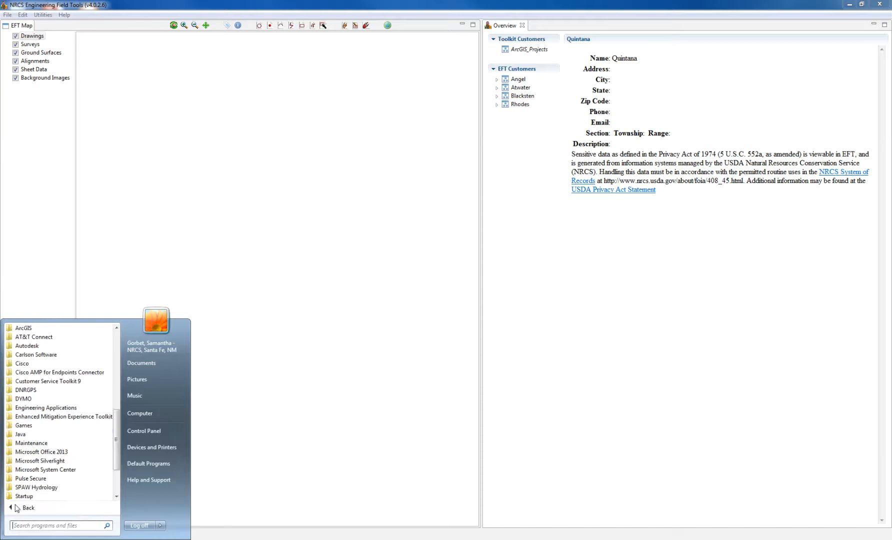
- Browse All Programs > Engineering Applications, then return to the EFT window with its empty map
left_click(53, 408)
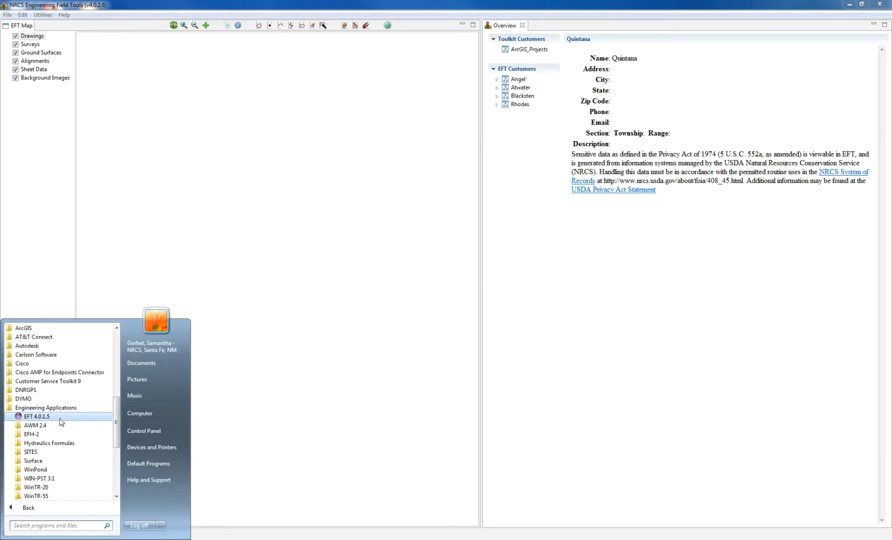
left_click(25, 281)
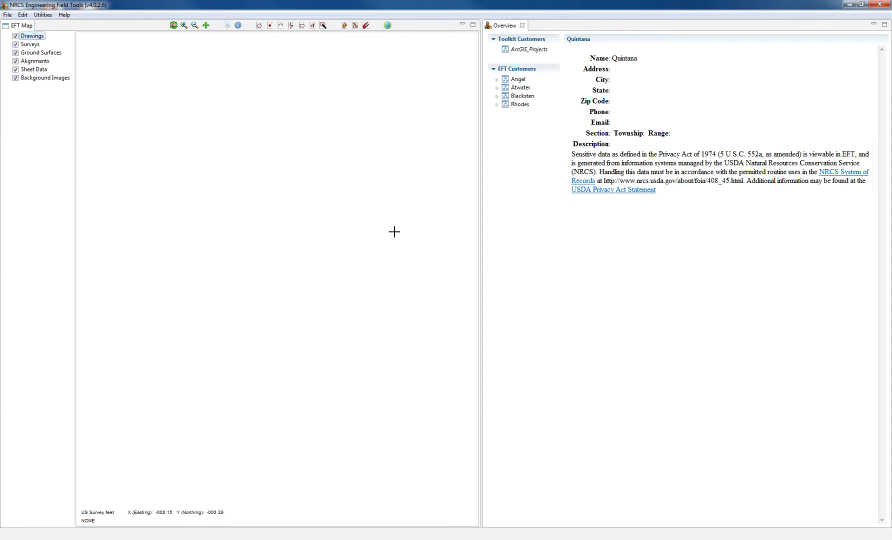
- Open the File menu to reach the New Survey Design options
left_click(9, 15)
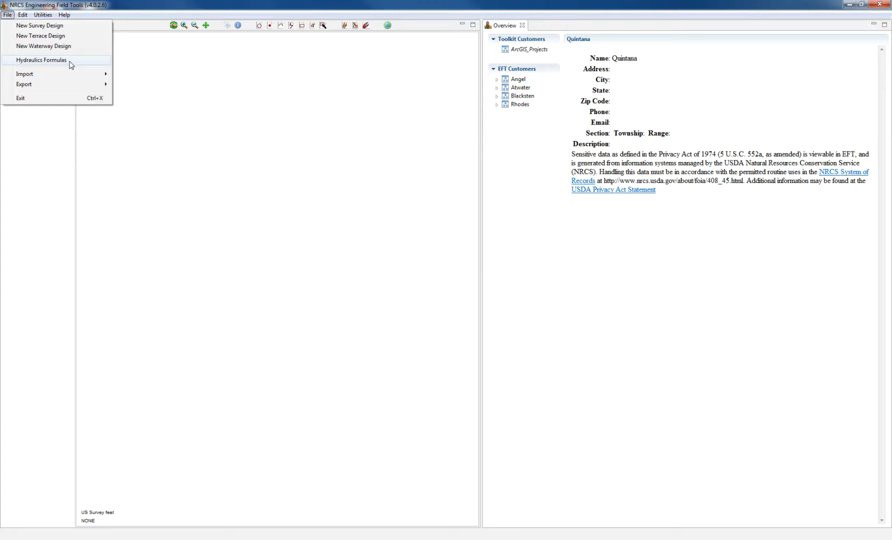
- Start a New Survey Design, enter the new customer's name, and advance to the Project step
left_click(70, 30)
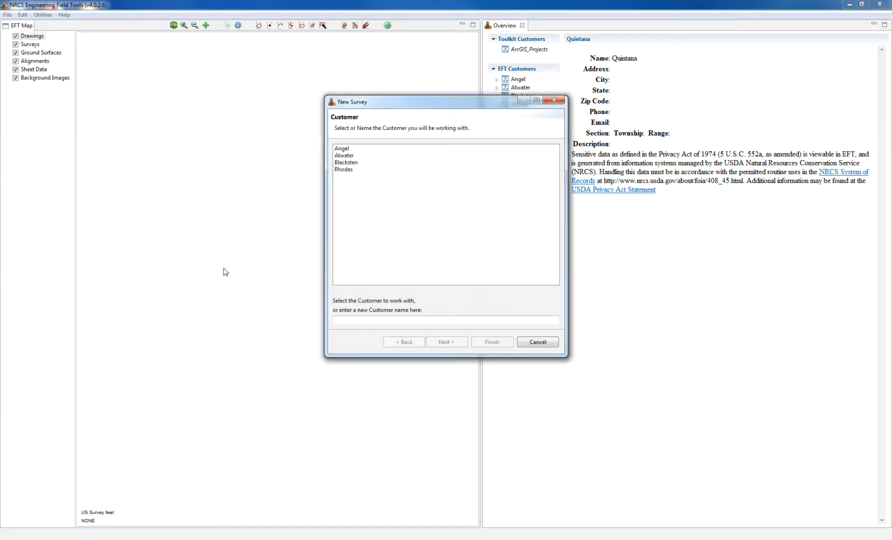
left_click_drag(502, 105, 401, 70)
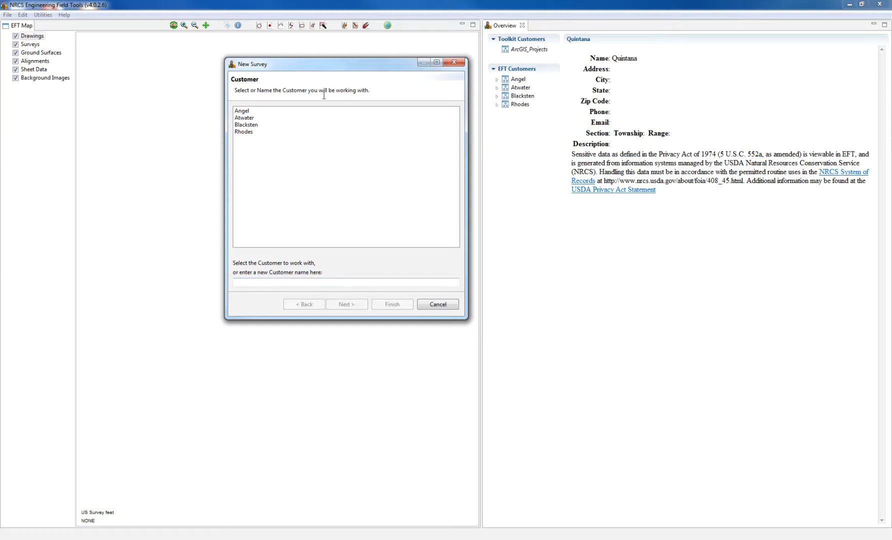
left_click(340, 284)
type("Quintana")
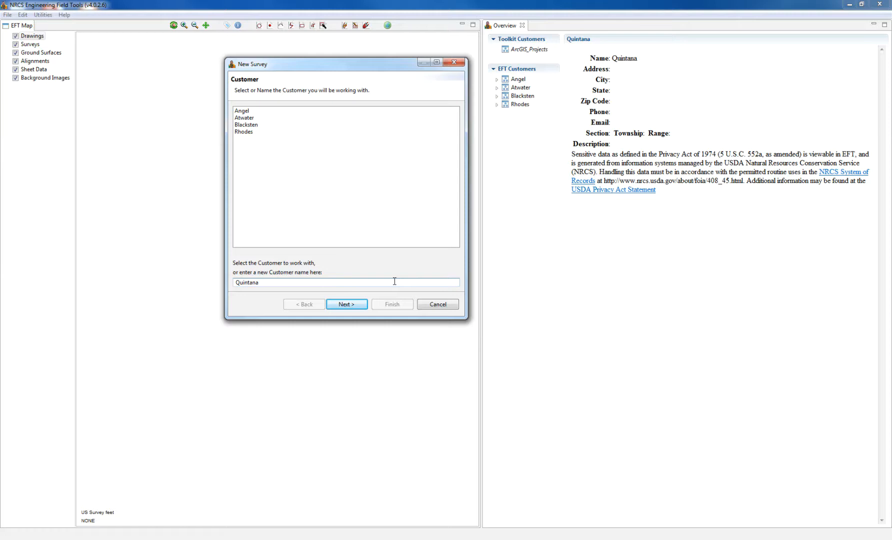
double_click(381, 282)
left_click(352, 304)
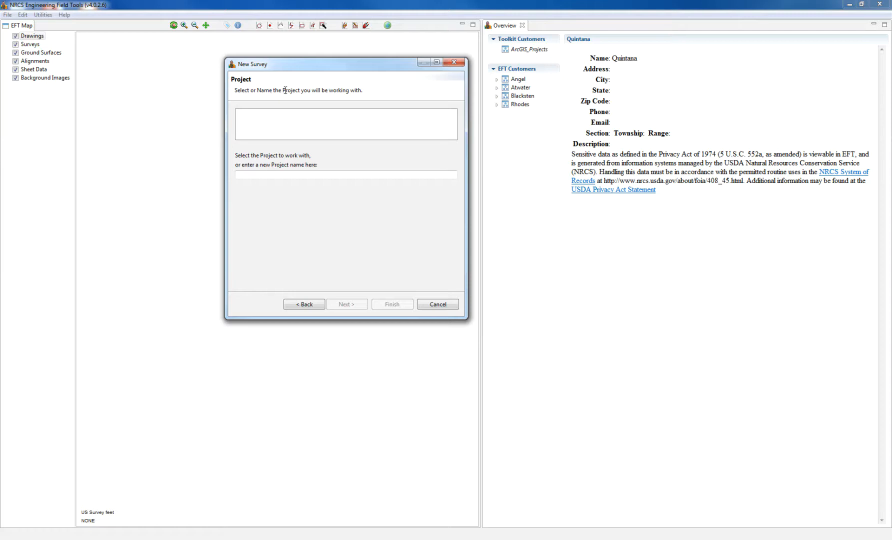
- Enter the FY18 project name, fixing typos, and advance to the SurveyDesign naming step
left_click(276, 175)
type("FY")
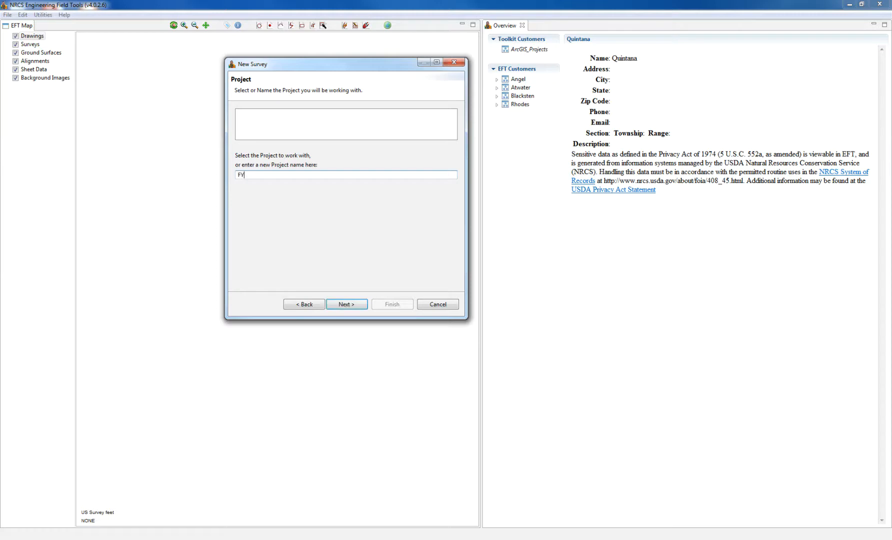
type("18EQIP")
key("BackSpace")
key("BackSpace")
key("BackSpace")
key("BackSpace")
key("BackSpace")
type("8CSP")
key("BackSpace")
key("BackSpace")
type("TA")
key("BackSpace")
key("BackSpace")
key("BackSpace")
type("EQP")
key("BackSpace")
key("BackSpace")
left_click(352, 306)
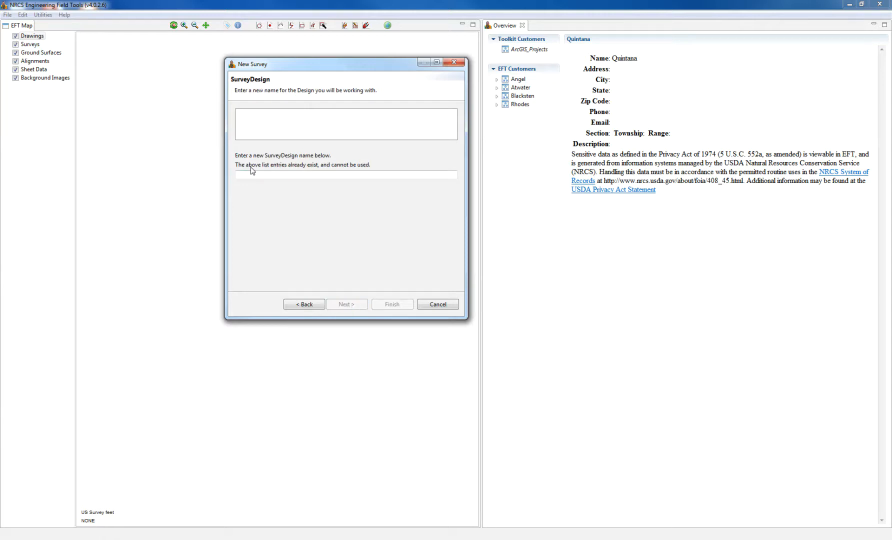
- Name the survey design 'Land Leveling Training' and finish the wizard
left_click(305, 175)
type("Land Leveling Training")
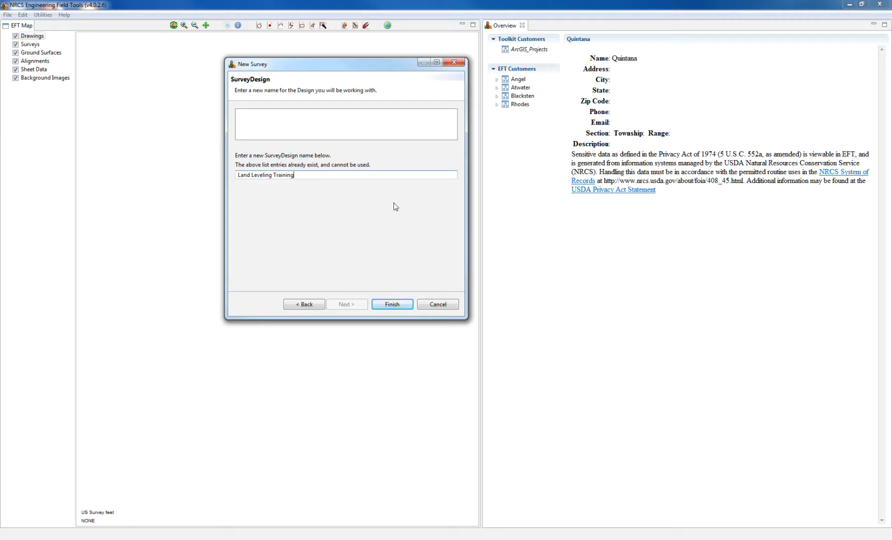
left_click(399, 307)
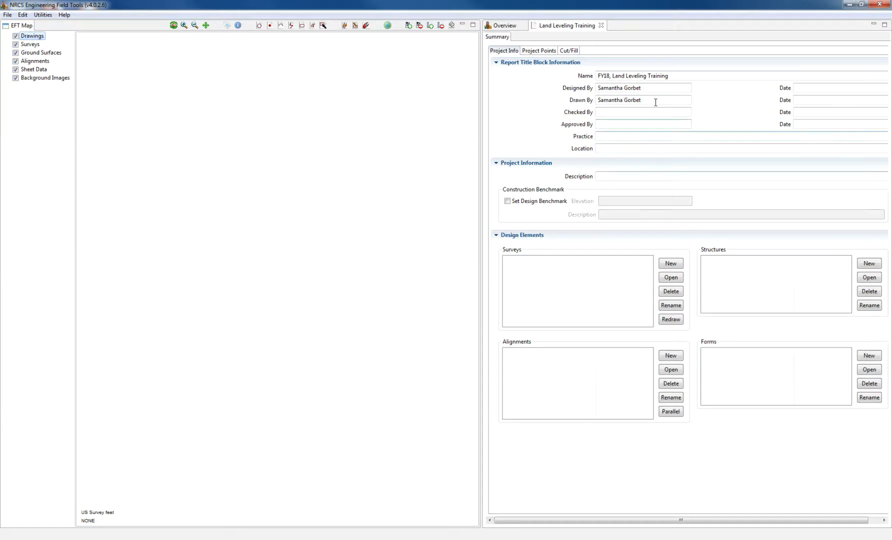
- Enter the customer's name, practice 'Irrigation Land Leveling' and location 'Taos, NM'; toggle Set Design Benchmark
left_click_drag(675, 75, 597, 75)
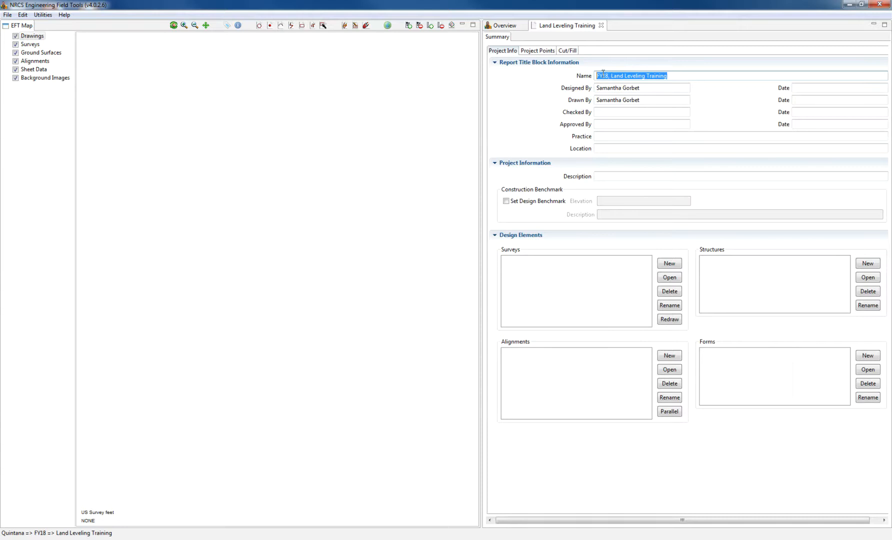
type("Quintana")
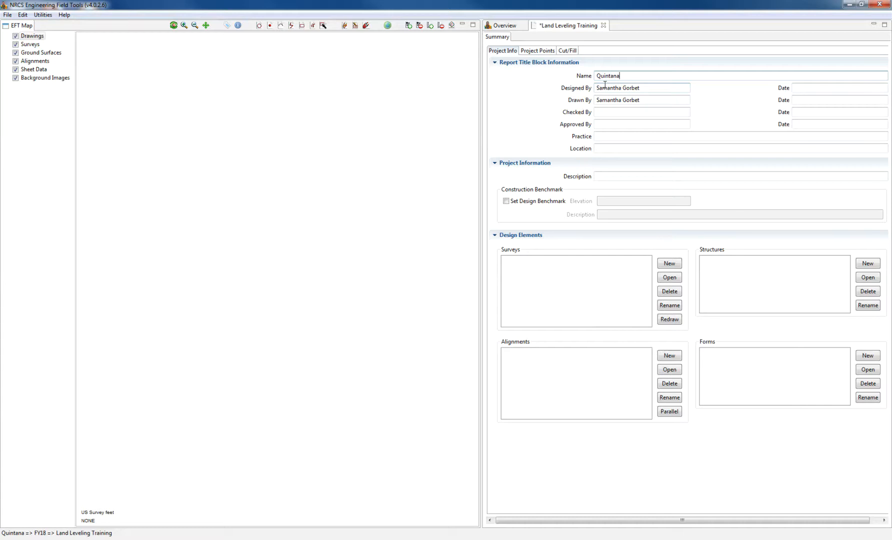
left_click_drag(644, 100, 591, 99)
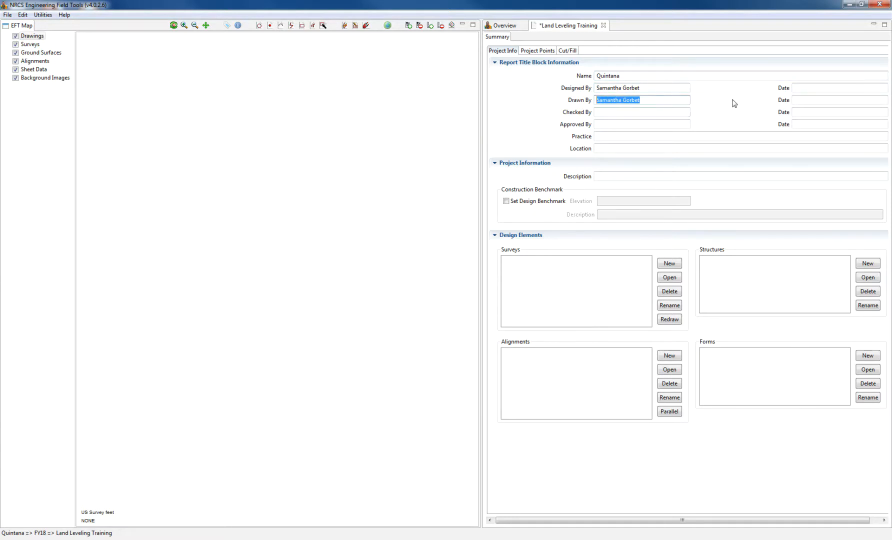
left_click(627, 140)
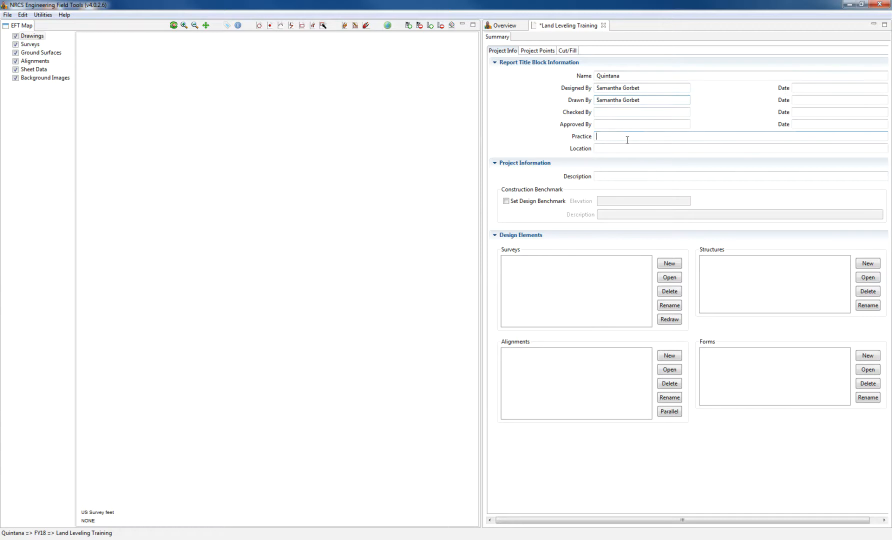
type("Irrigation Land Leveling")
left_click(622, 148)
type("Taos, NM")
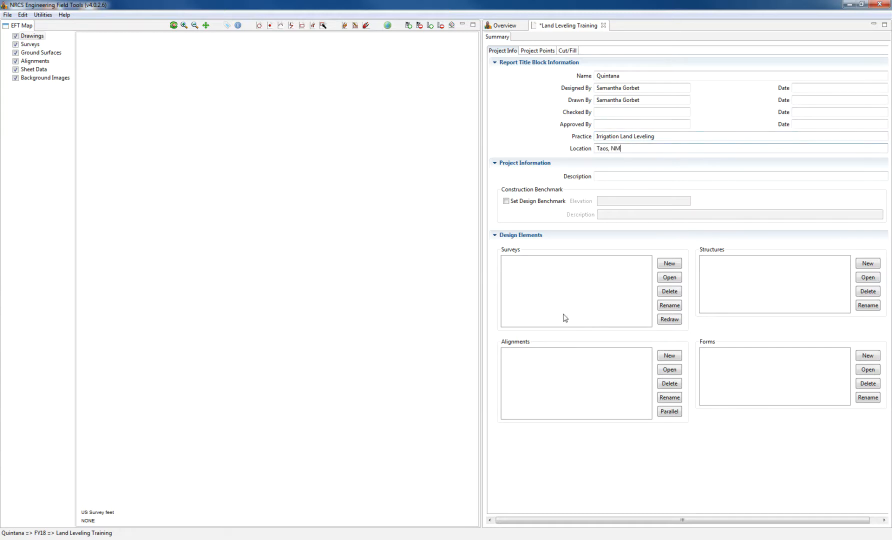
key("Tab")
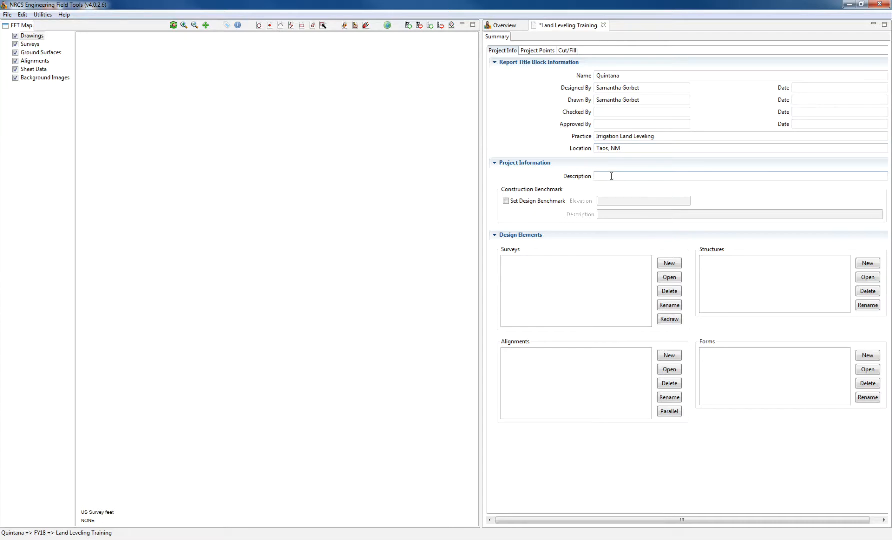
left_click(509, 201)
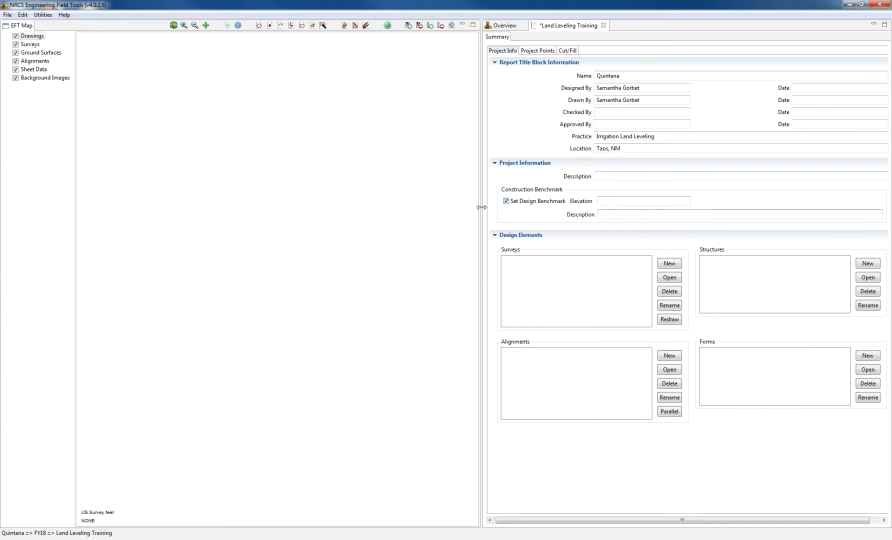
left_click(506, 201)
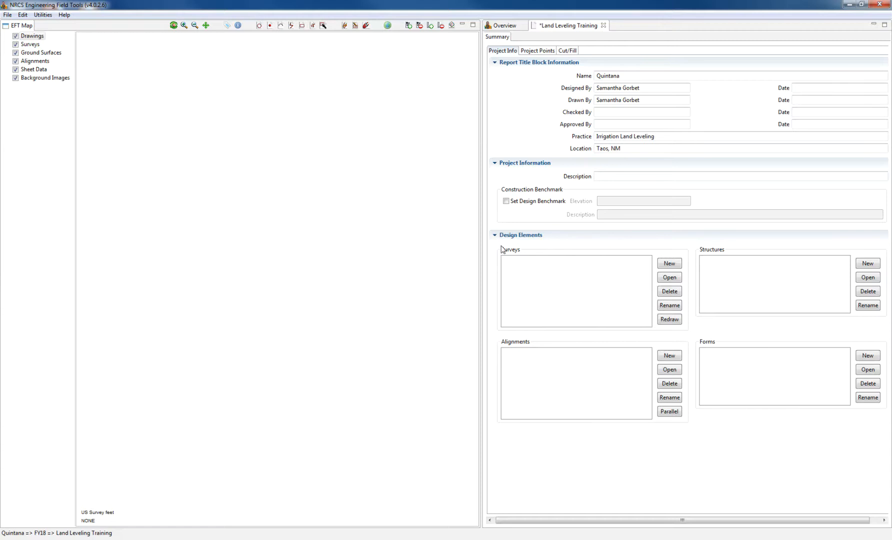
- Create a new survey named 'LL Survey 5-9-18' with survey type XYZ
left_click(668, 263)
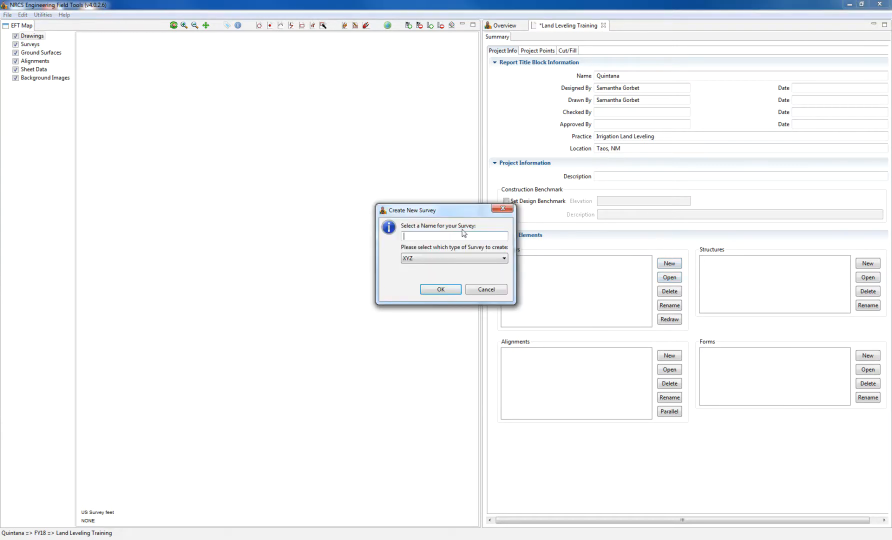
type("LL Survey 5-9-18")
left_click(466, 256)
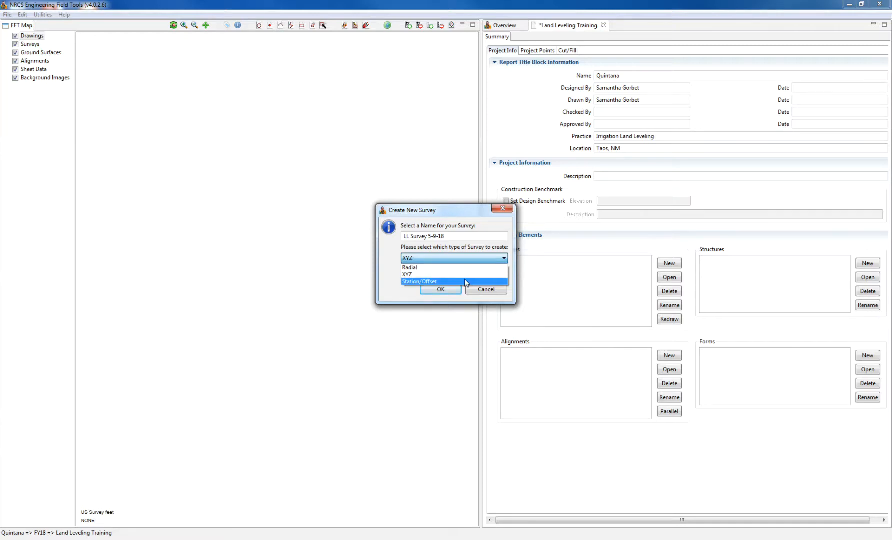
left_click(467, 275)
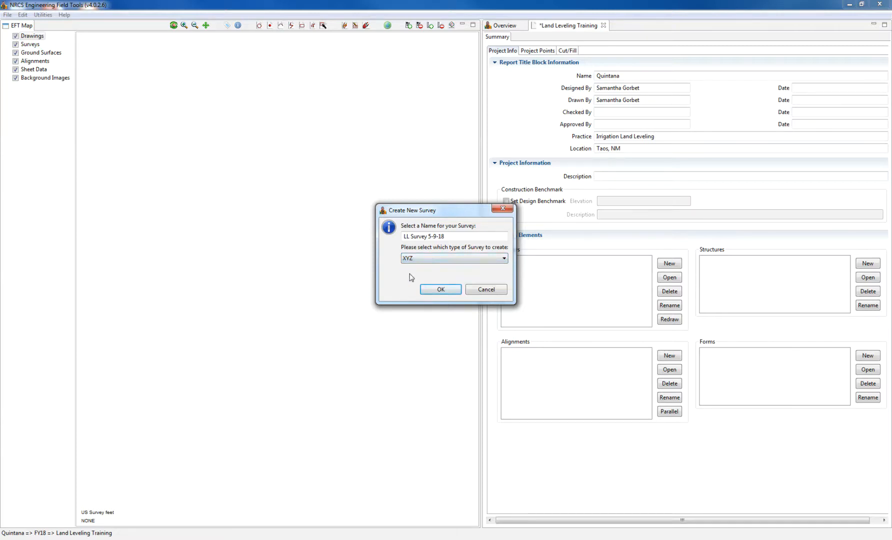
left_click(438, 290)
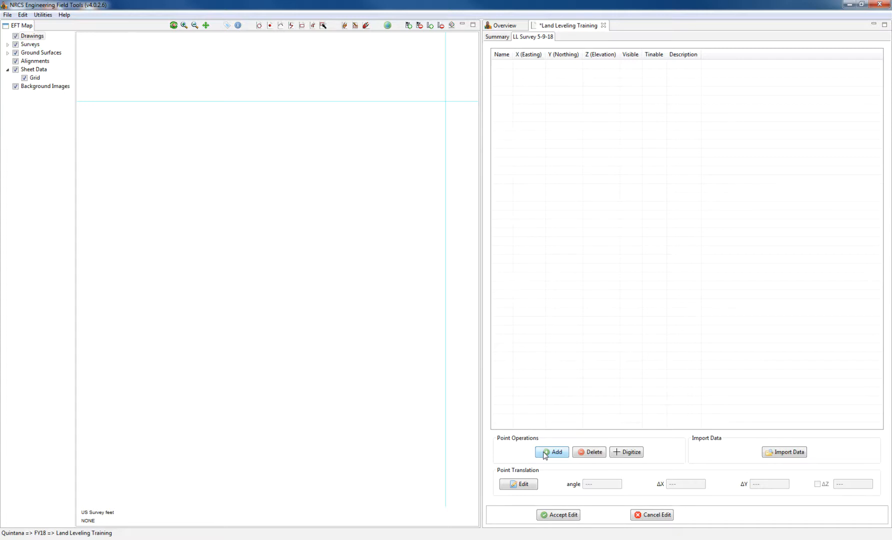
- Load Quintana_Survey_5-9-18.csv from the FY2018 folder into the import wizard and review its preview
left_click(776, 456)
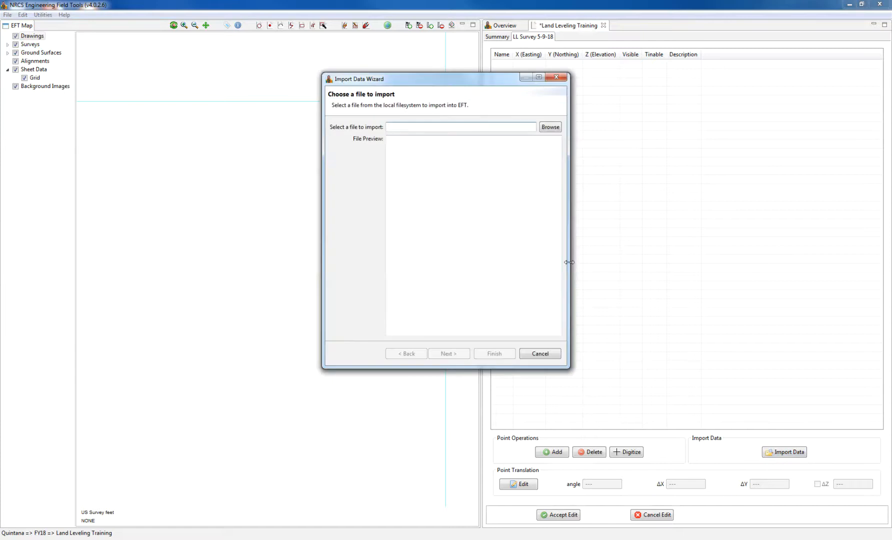
left_click(551, 127)
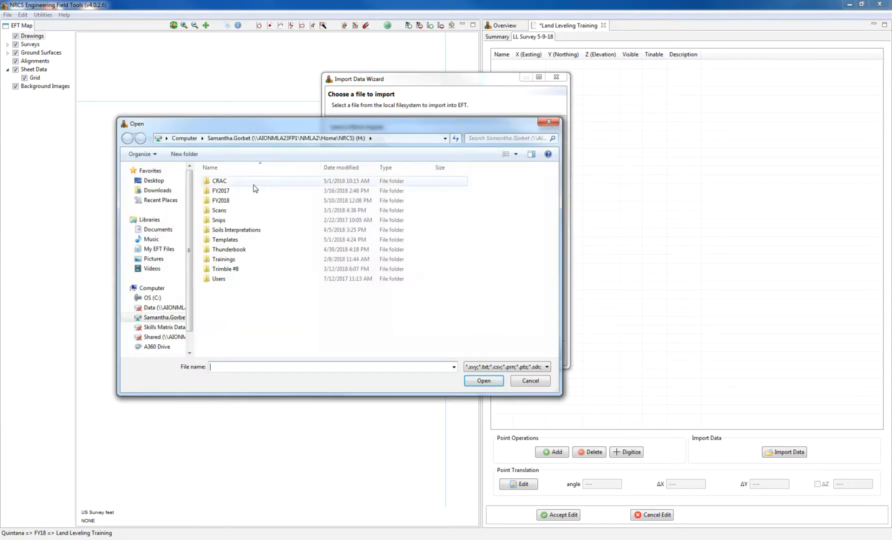
double_click(241, 200)
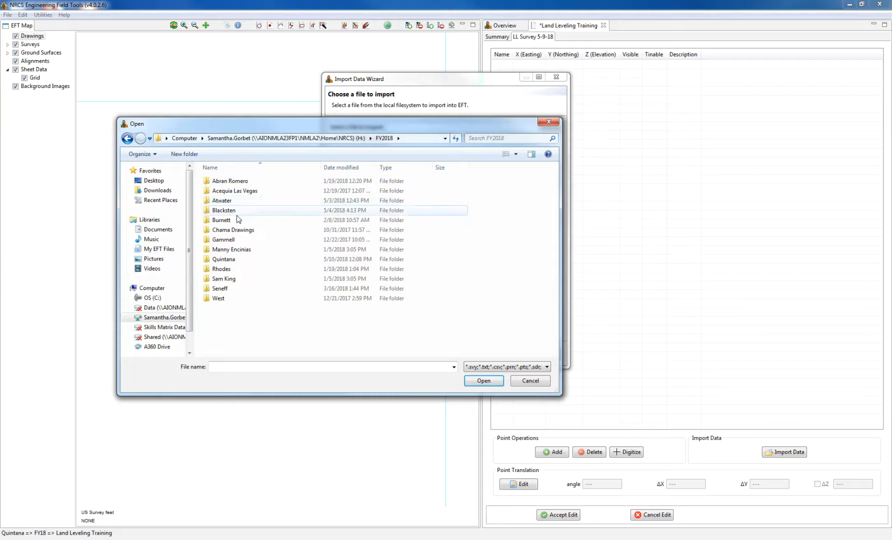
double_click(231, 259)
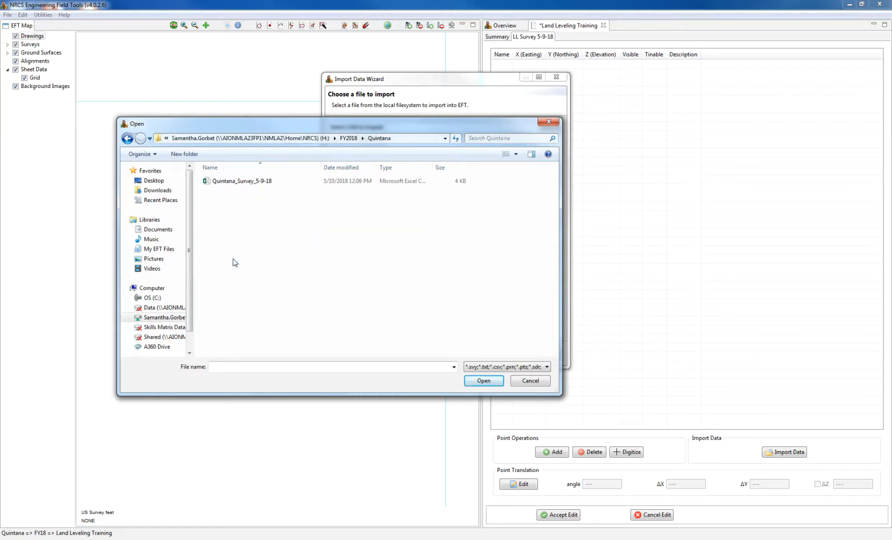
left_click(238, 181)
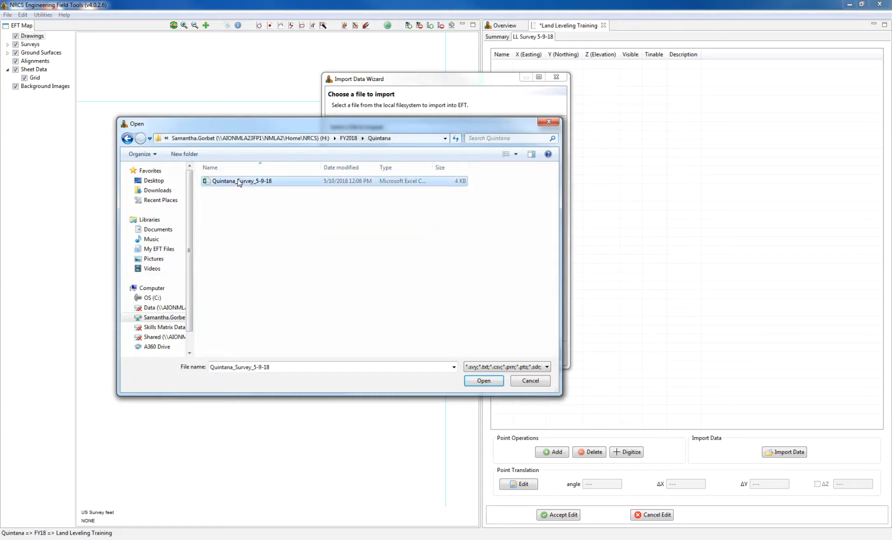
left_click(498, 383)
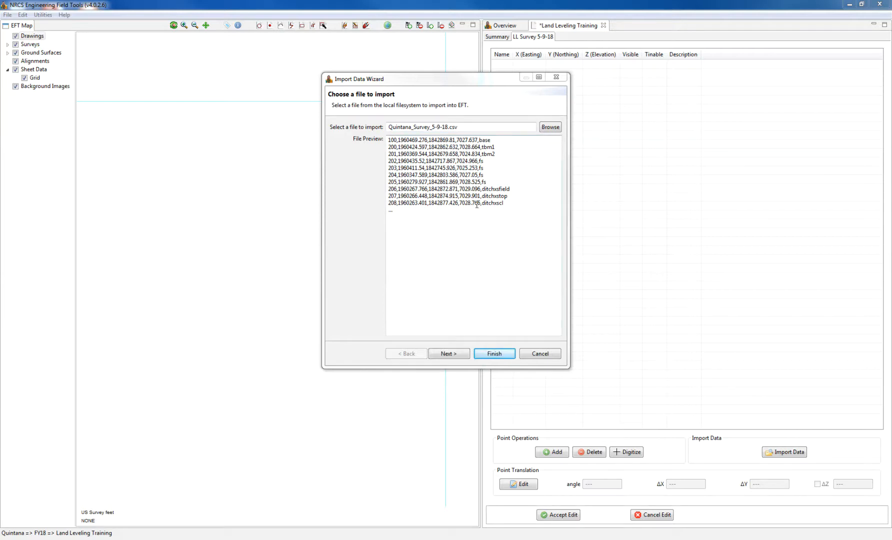
left_click_drag(388, 140, 506, 206)
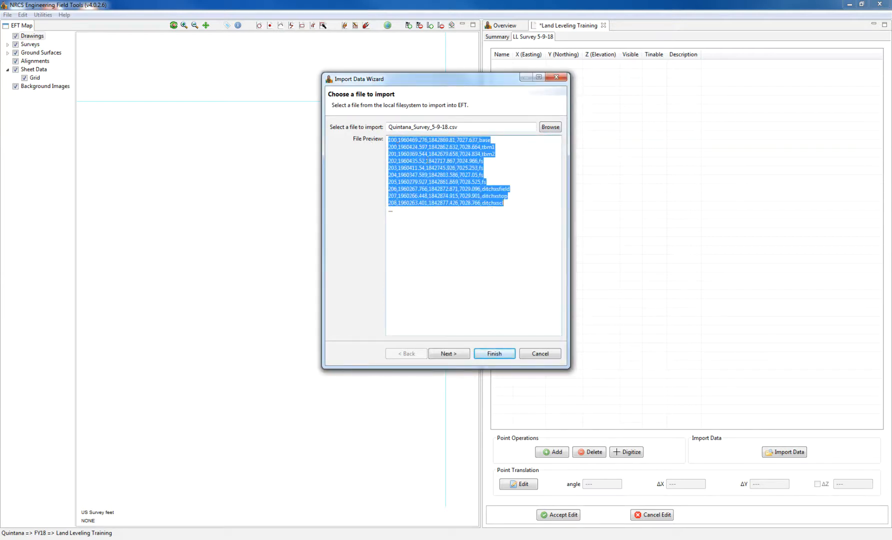
left_click(428, 161)
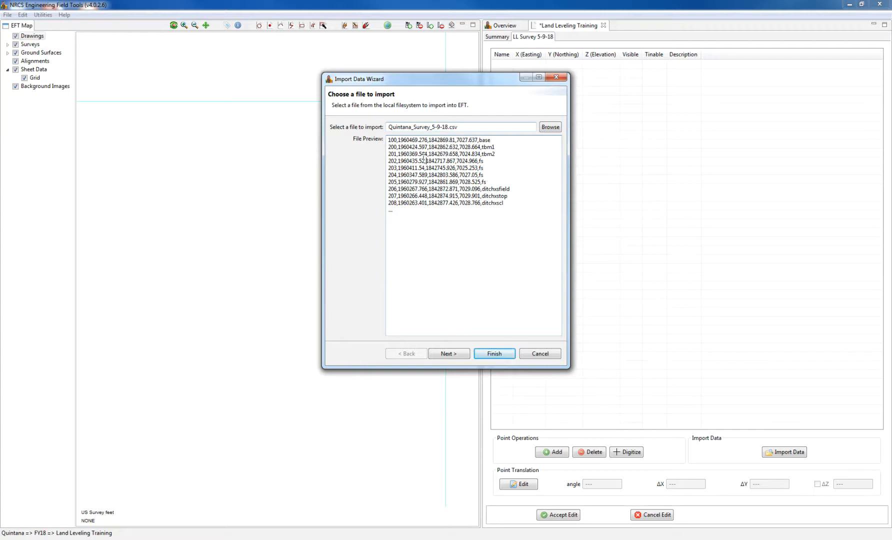
- Read the file as PNEZD with No unit conversion and finish the import
left_click(462, 358)
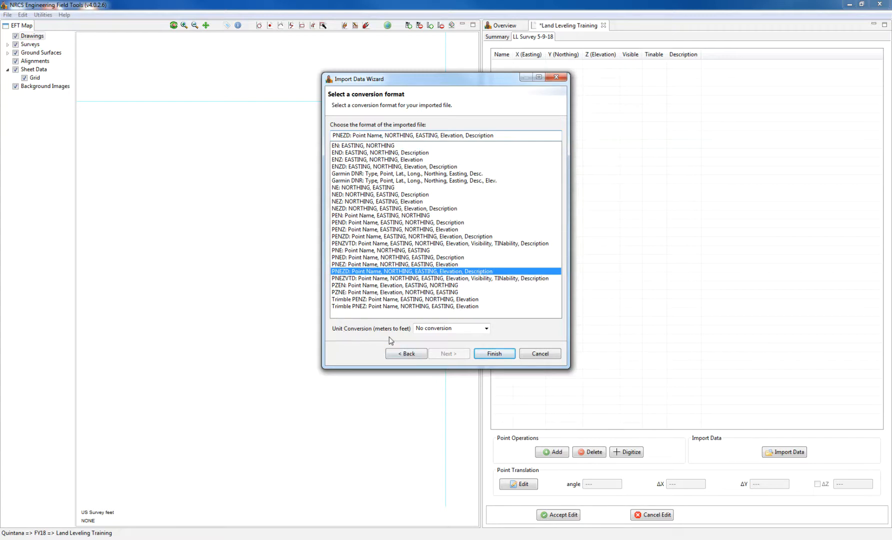
left_click(485, 329)
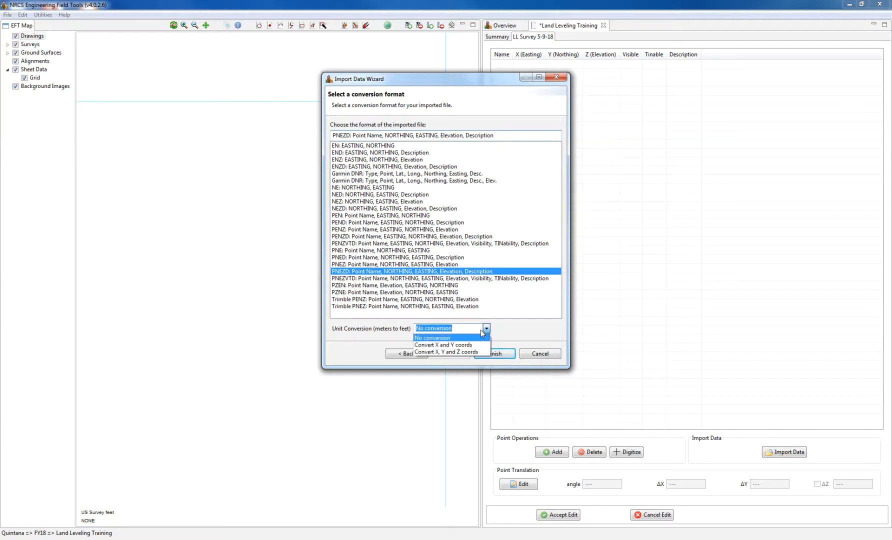
left_click(486, 329)
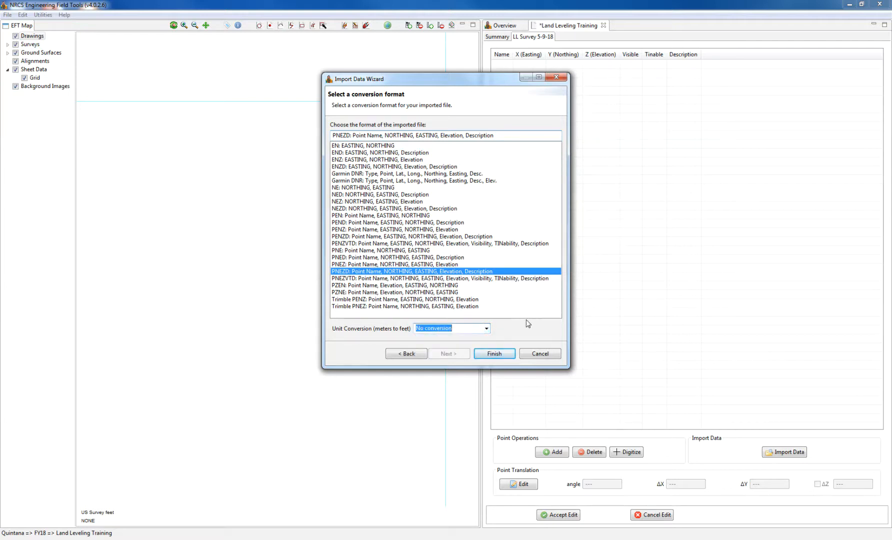
left_click(505, 356)
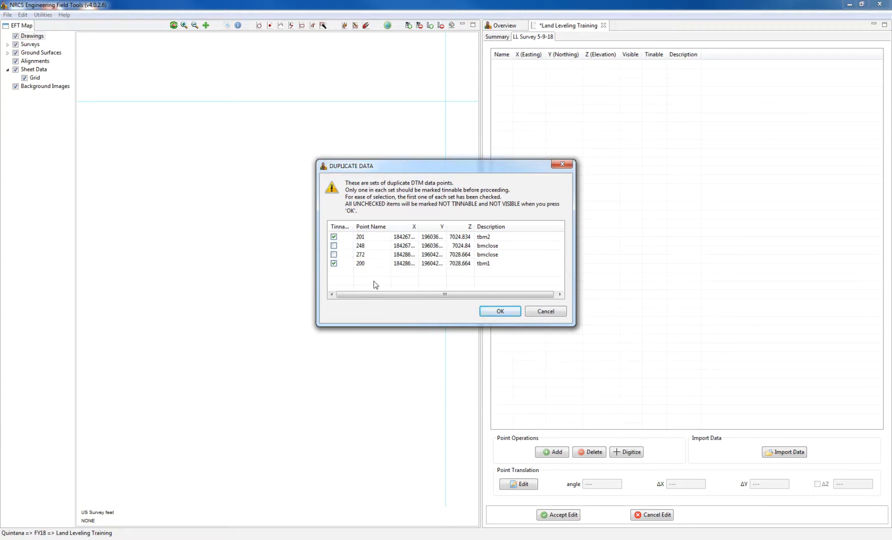
- Accept the duplicate points with 201 and 200 kept tinnable to load the survey
left_click(514, 311)
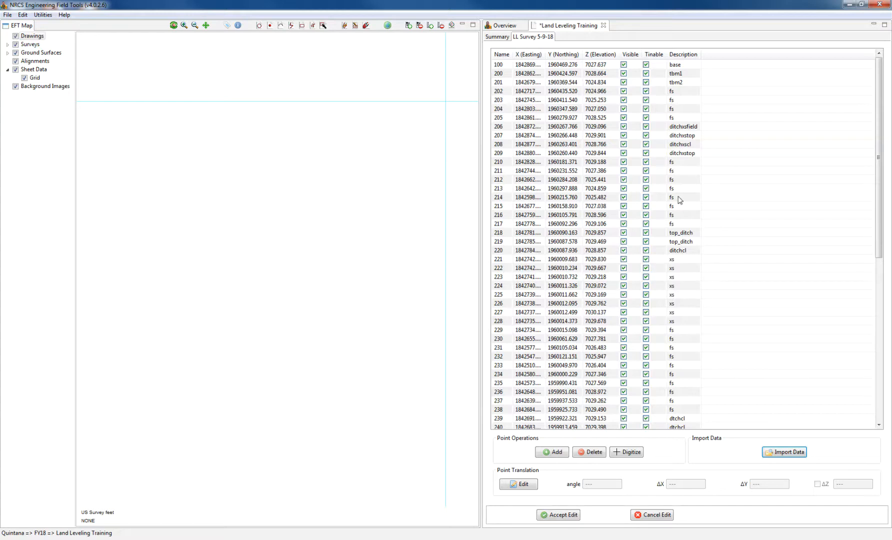
- Scroll through the LL Survey 5-9-18 points and sort the table by the Description column
scroll(880, 227, "down", 10)
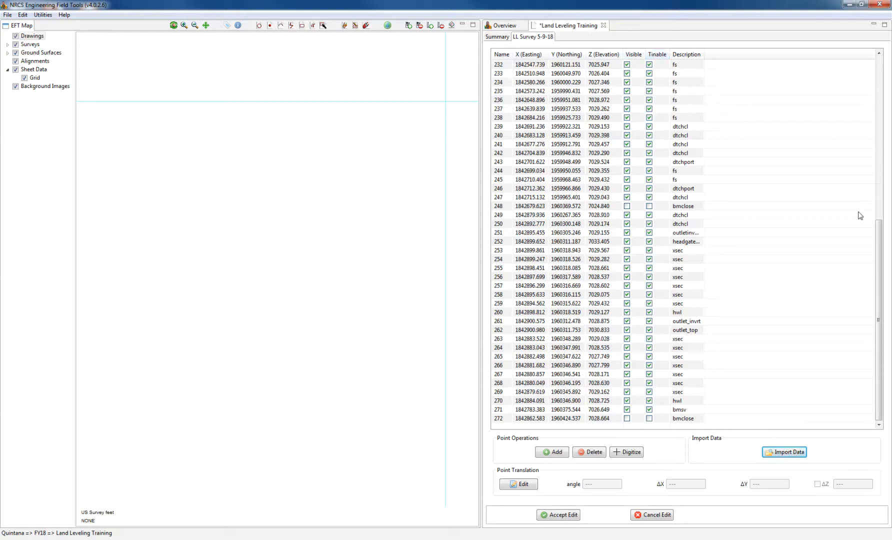
left_click_drag(878, 229, 884, 45)
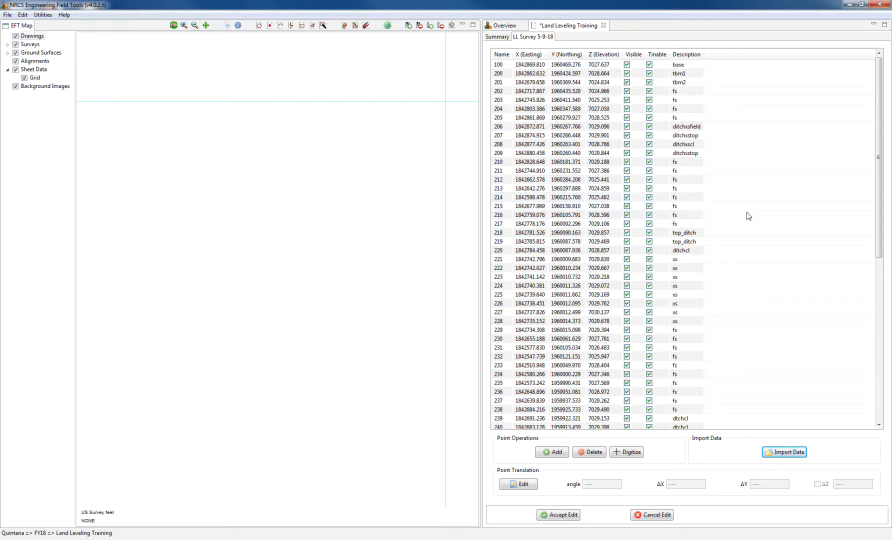
left_click(686, 54)
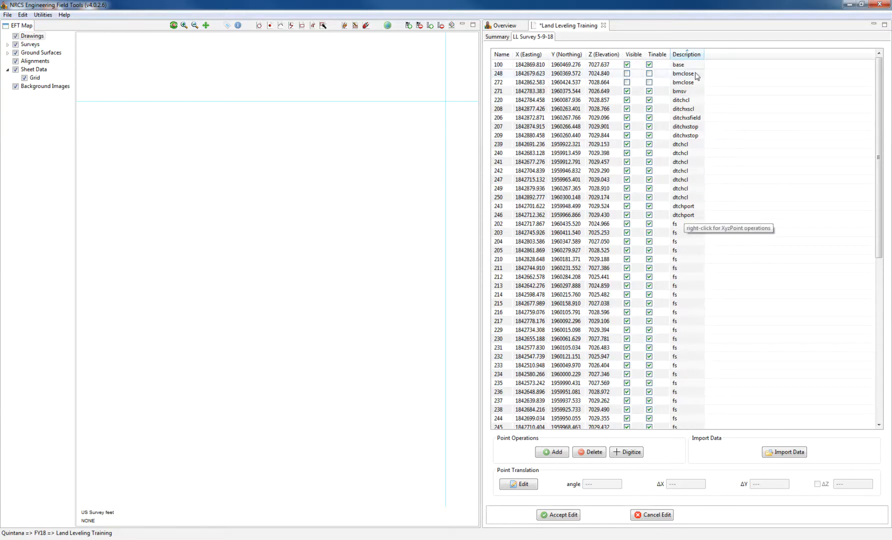
- Make points 100 and 271 neither visible nor tinable
left_click(628, 65)
left_click(651, 65)
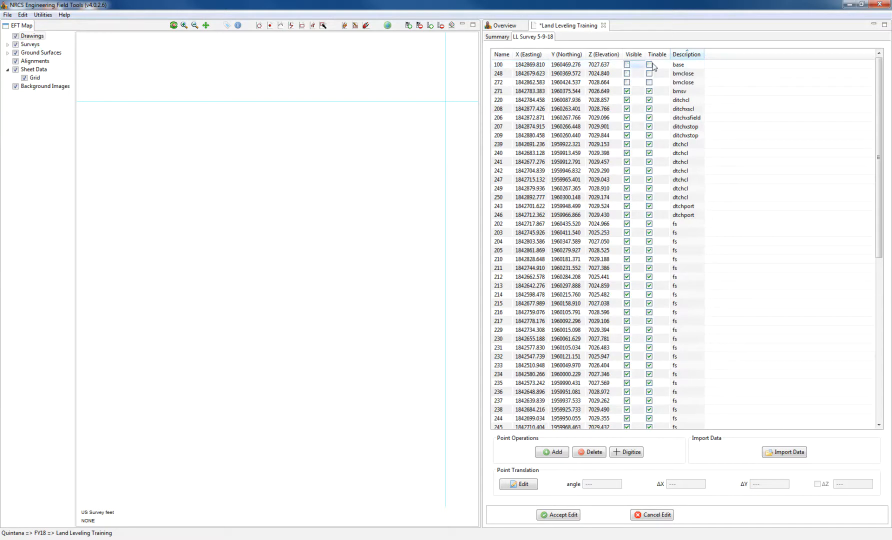
left_click(649, 92)
left_click(627, 91)
- Exclude the fourteen ditch points, 220 through 246, from the map and surface
left_click(626, 100)
left_click(627, 108)
left_click(627, 118)
left_click(627, 126)
left_click(626, 136)
left_click(627, 144)
left_click(627, 153)
left_click(627, 162)
left_click(627, 171)
left_click(627, 180)
left_click(626, 188)
left_click(627, 197)
left_click(627, 206)
left_click(626, 215)
- Exclude headgate 252, hwl 260/270, outlet 251/261/262, benchmark 200/201 and top_ditch 218/219 points
scroll(625, 240, "down", 7)
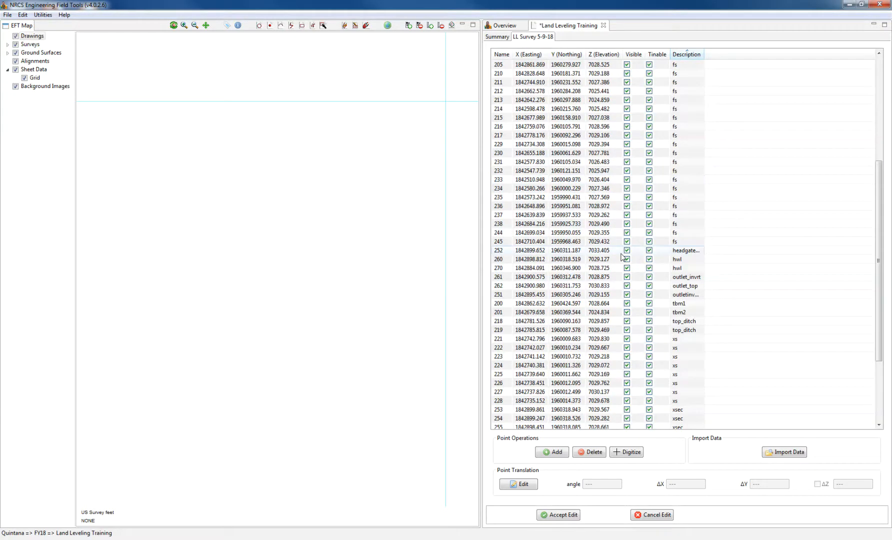
left_click(627, 250)
left_click(627, 259)
left_click(627, 268)
left_click(627, 277)
left_click(626, 286)
left_click(627, 294)
left_click(627, 303)
left_click(627, 312)
left_click(627, 321)
left_click(627, 330)
- Exclude cross-section points 221–228 and xsec points 253–254
left_click(627, 339)
left_click(627, 347)
left_click(627, 357)
left_click(627, 365)
left_click(626, 374)
left_click(627, 383)
left_click(627, 391)
left_click(626, 400)
left_click(627, 410)
left_click(627, 418)
- Exclude the remaining xsec points 255 through 269
scroll(628, 418, "down", 3)
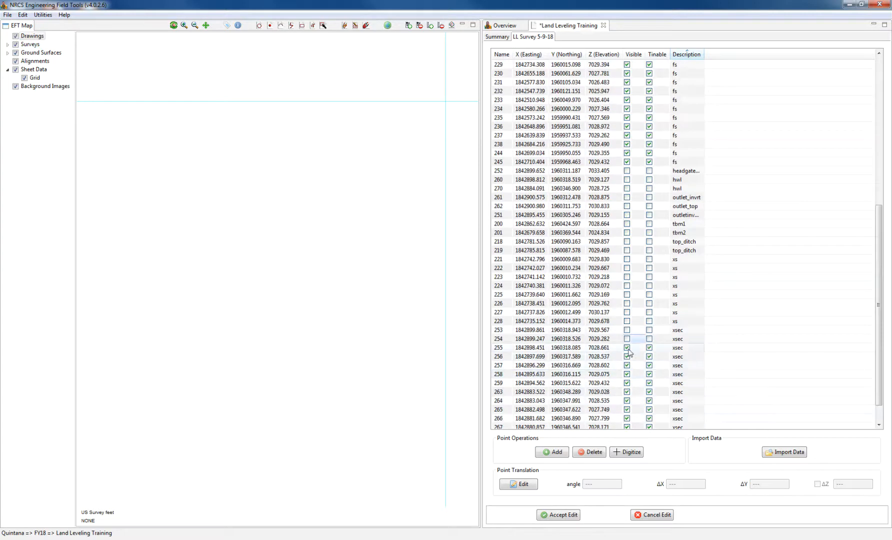
left_click(627, 348)
left_click(627, 357)
left_click(627, 365)
left_click(627, 374)
left_click(627, 383)
left_click(627, 391)
left_click(627, 400)
left_click(627, 410)
left_click(627, 417)
scroll(628, 418, "down", 1)
left_click(627, 401)
left_click(627, 409)
left_click(627, 418)
scroll(697, 378, "up", 4)
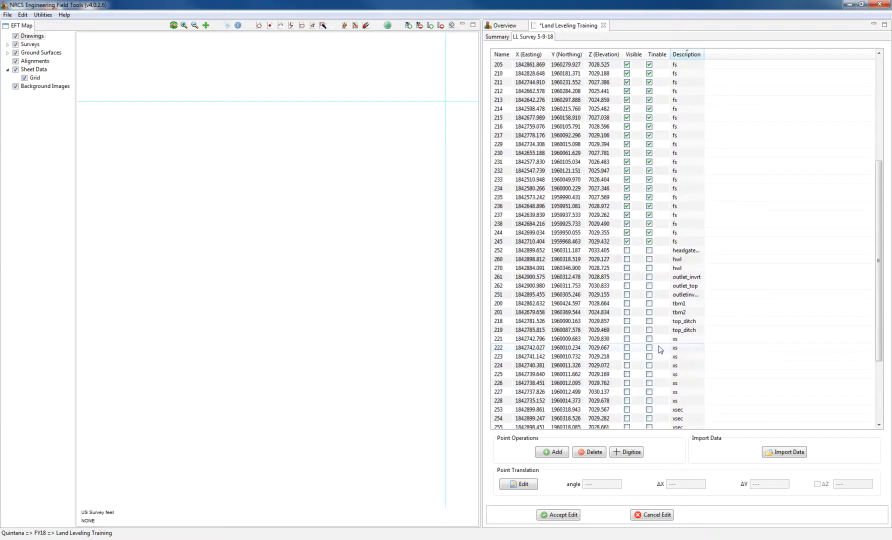
scroll(660, 349, "up", 5)
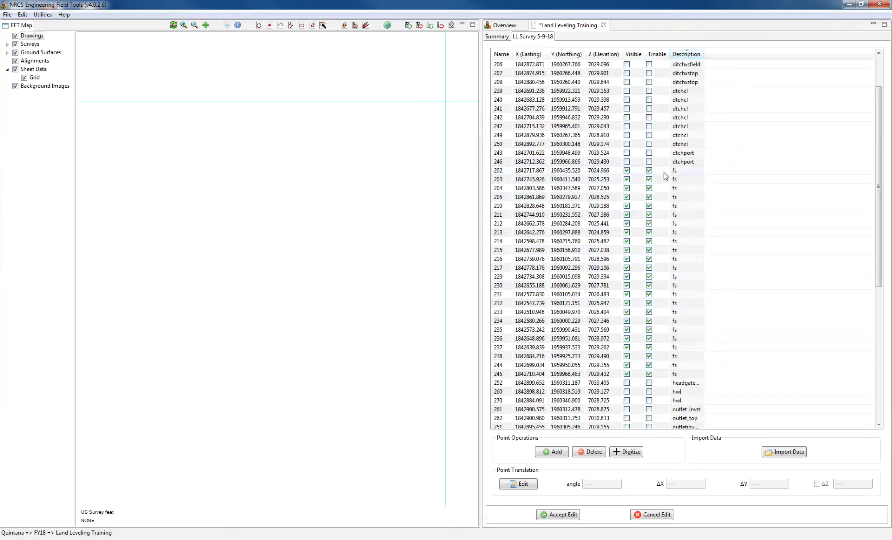
- Accept the visibility edits, view the full field extent, and reopen LL Survey 5-9-18's points
left_click(570, 518)
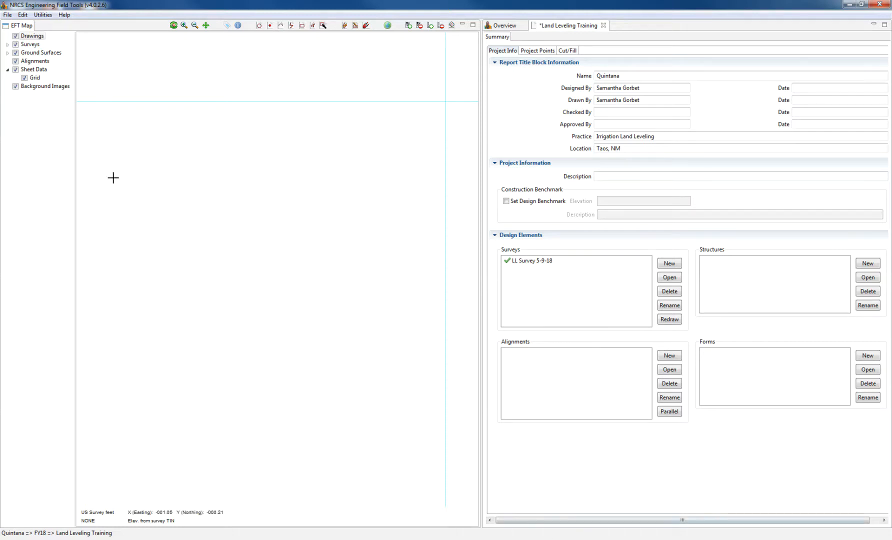
left_click(174, 26)
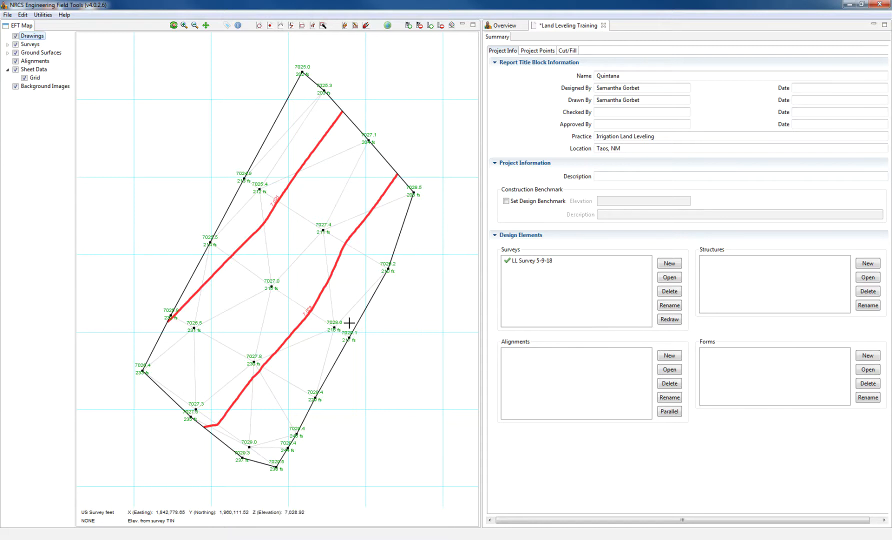
left_click(525, 265)
left_click(668, 280)
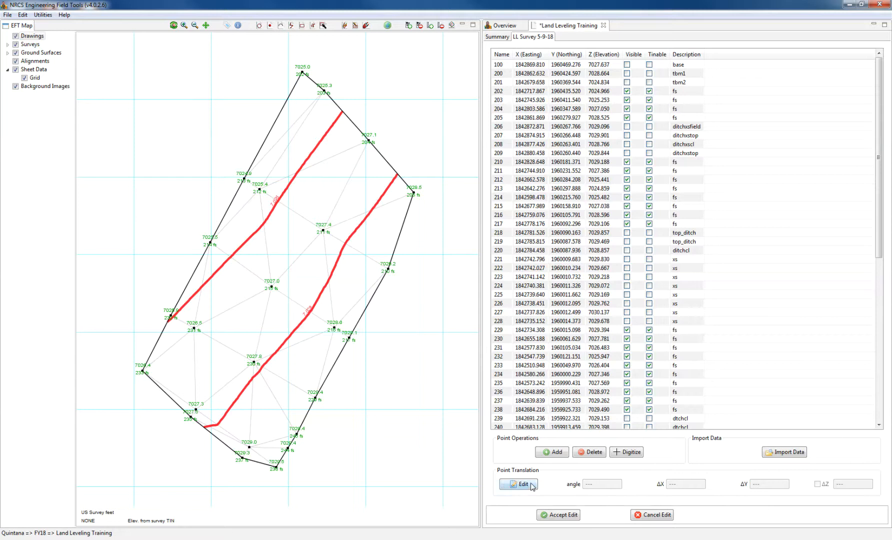
- Choose 'Translate & Rotate using Point Coordinates' as the point translation method
left_click(532, 486)
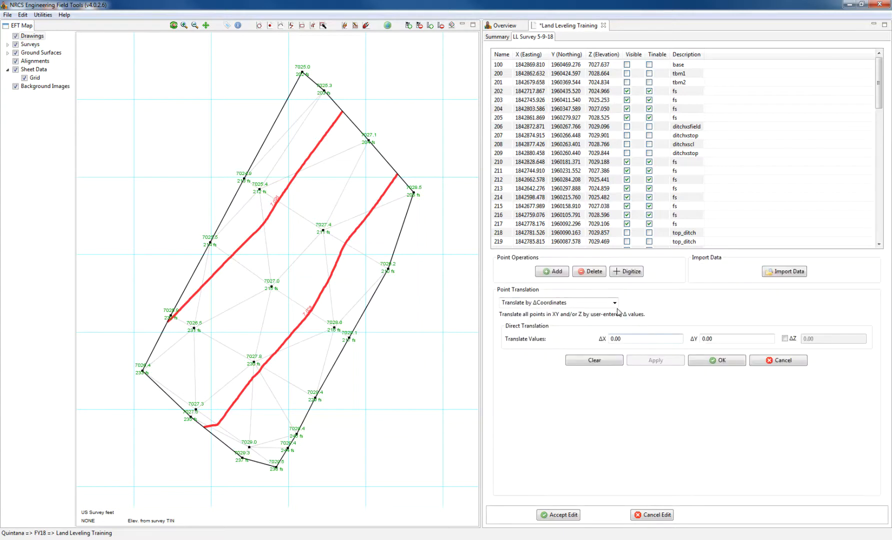
left_click(614, 303)
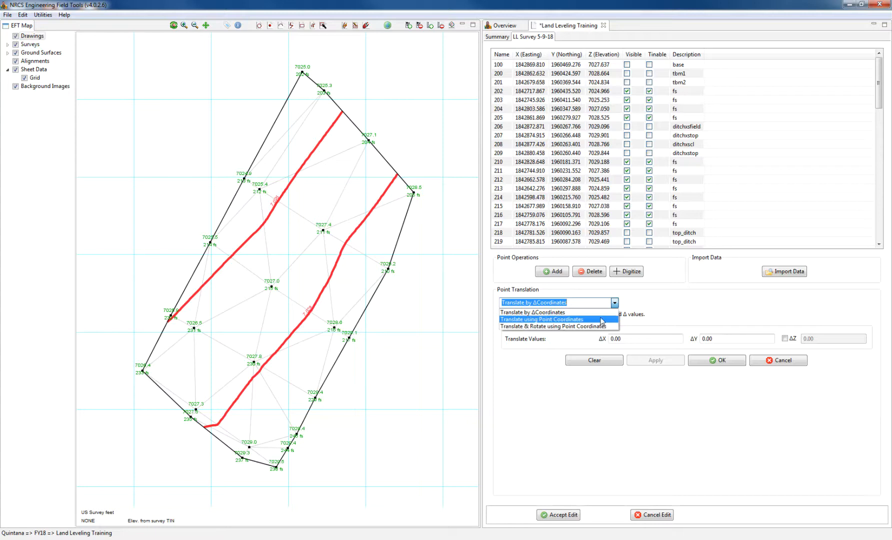
left_click(604, 326)
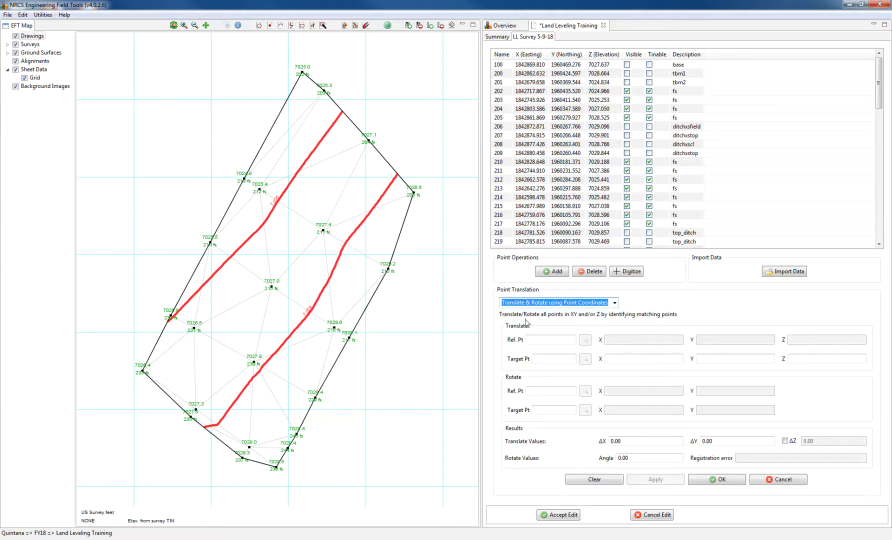
left_click(529, 340)
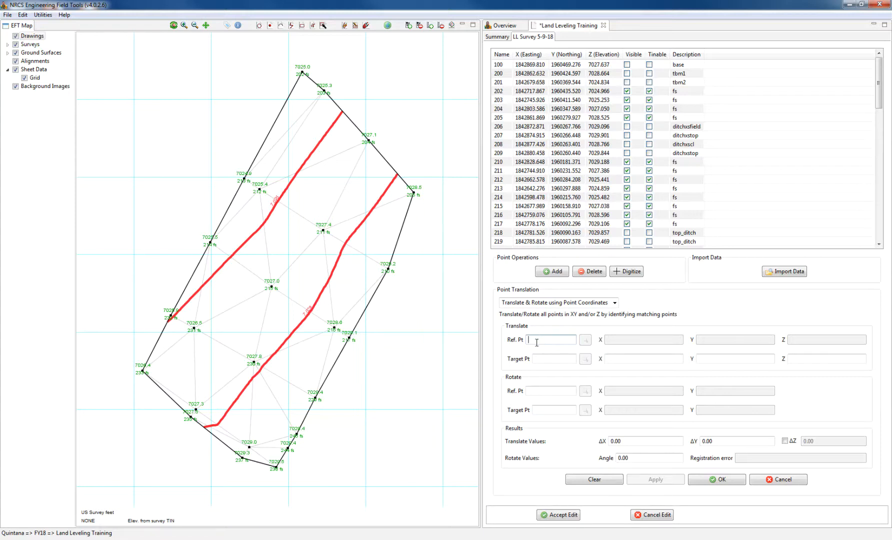
- Use point 202 as the reference point and apply a -20 degree rotation
type("202")
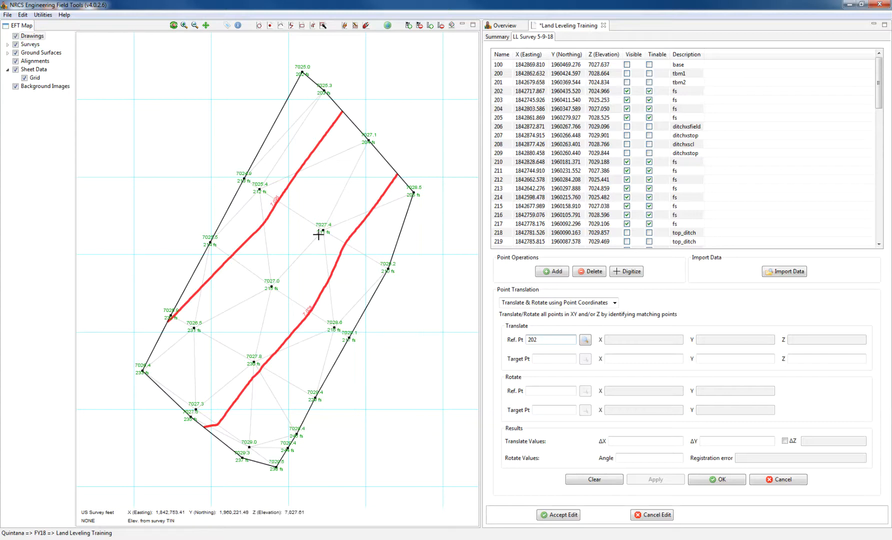
left_click(585, 341)
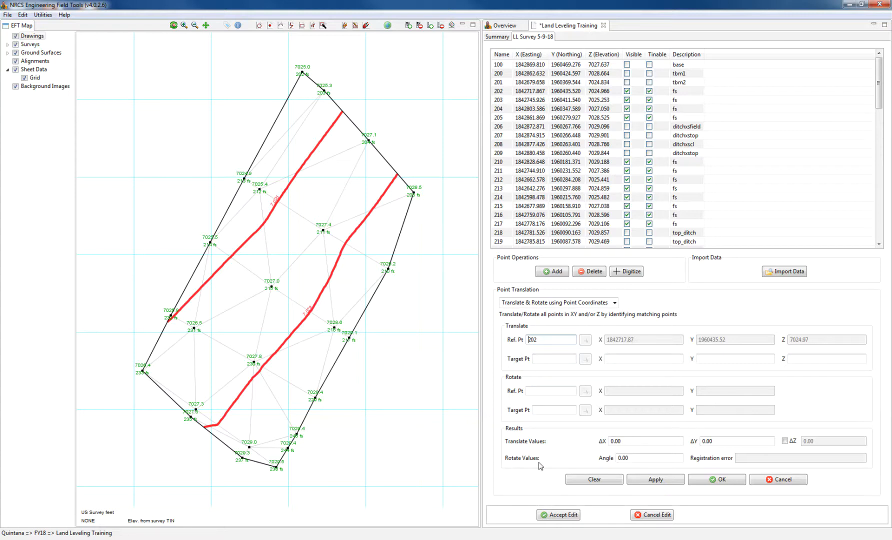
left_click(633, 459)
double_click(633, 458)
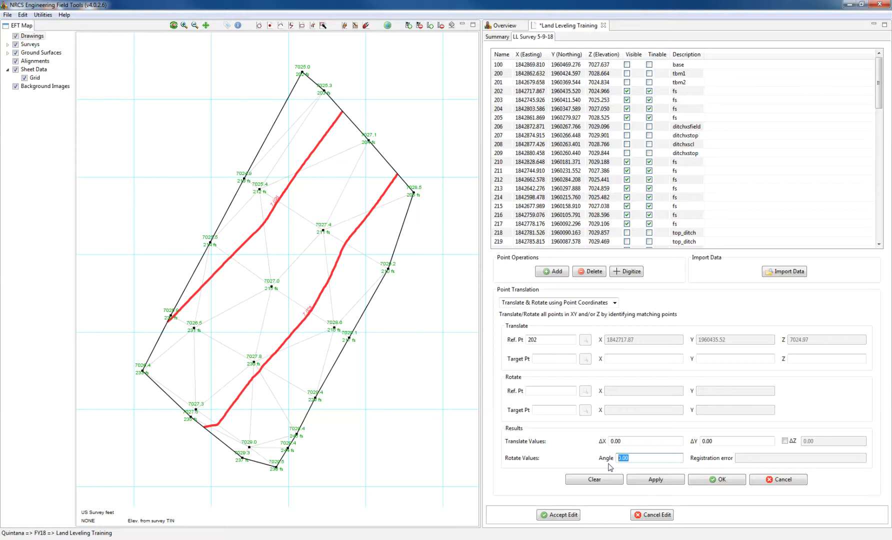
type("-20")
left_click(646, 481)
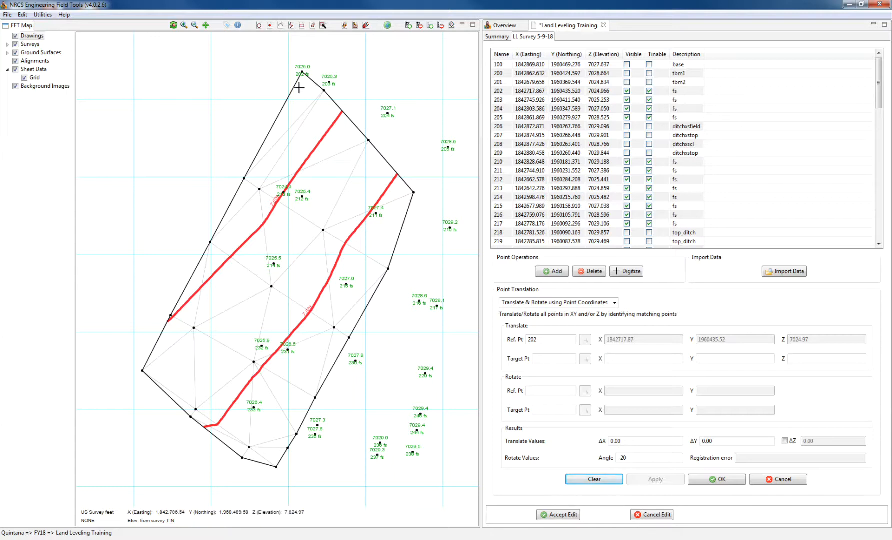
- Change the rotation angle to -25 degrees and apply it
left_click(627, 458)
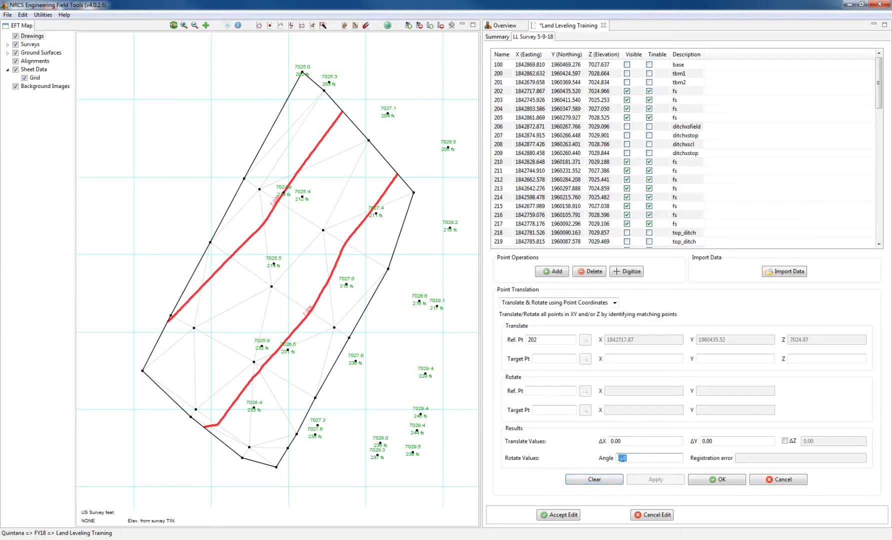
key("BackSpace")
left_click(650, 443)
left_click(658, 479)
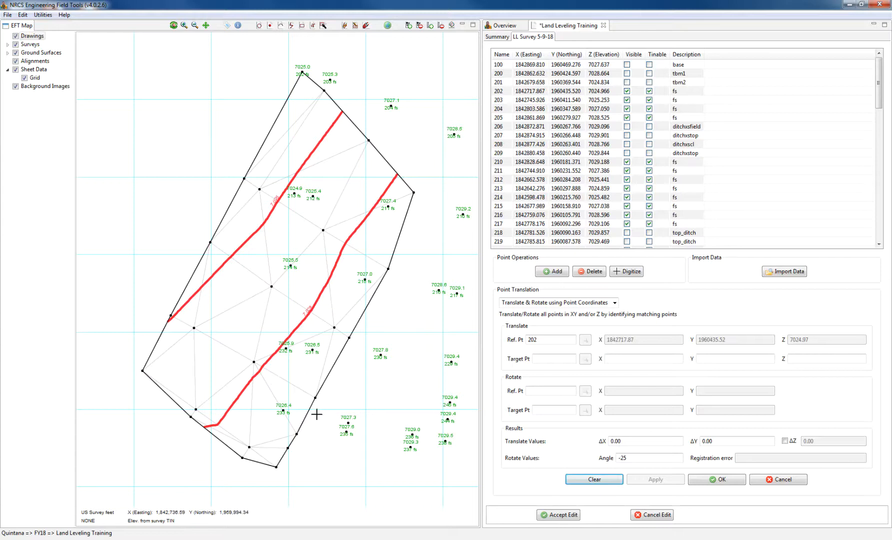
- Set the rotation angle to -28 degrees, apply it, and accept the edit
left_click(624, 459)
key("BackSpace")
type("8")
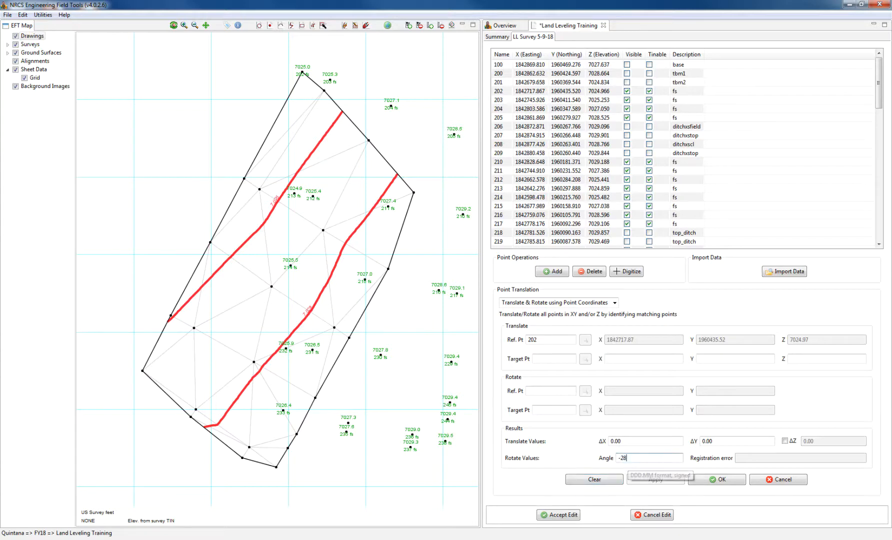
left_click(647, 442)
left_click(665, 485)
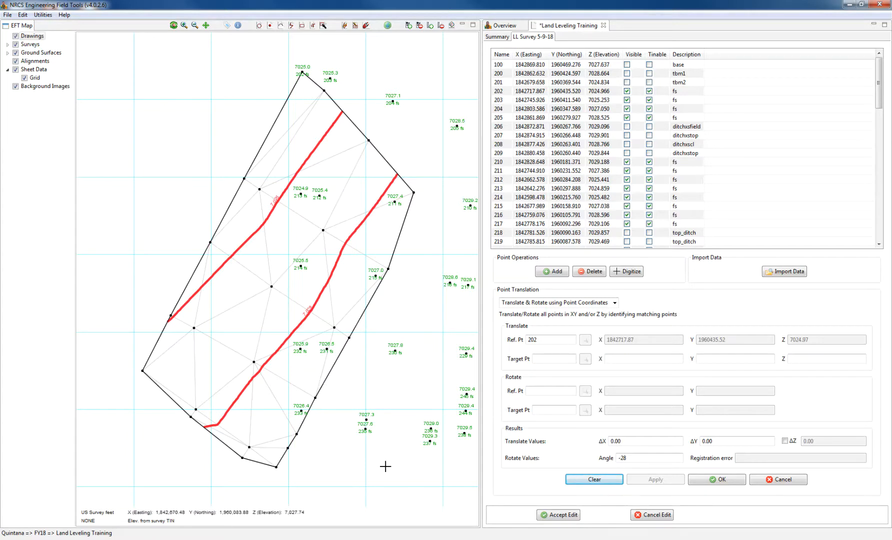
left_click(570, 519)
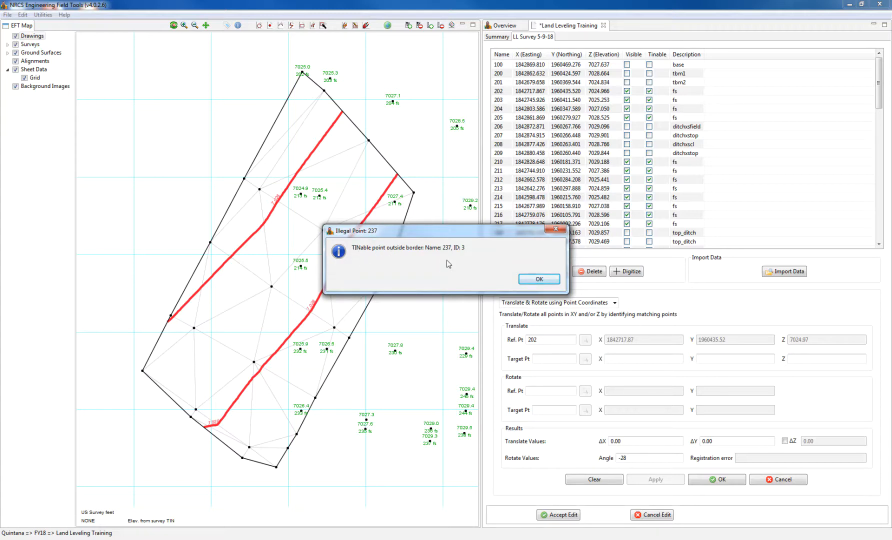
- Acknowledge the Illegal Point warning about point 237
left_click(539, 282)
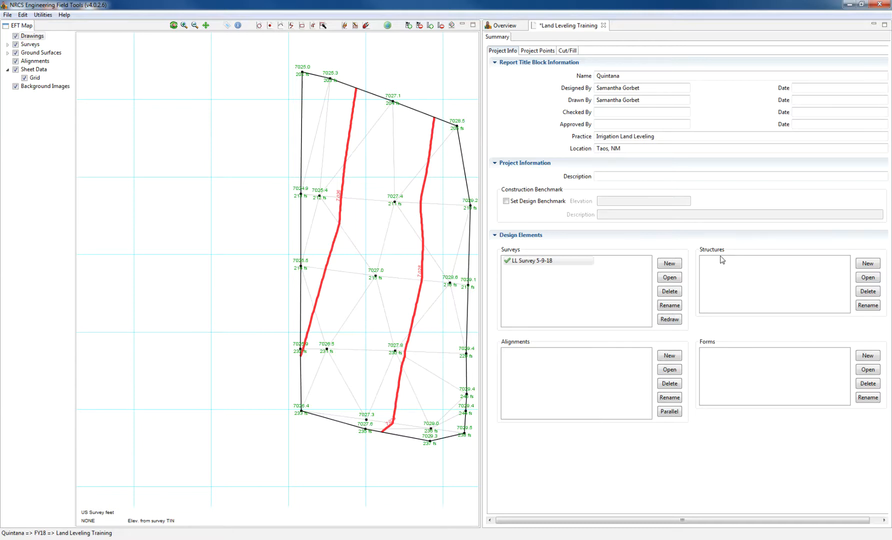
- Add a new structure named 'Land Leveling' with structure type Land Leveling
left_click(865, 267)
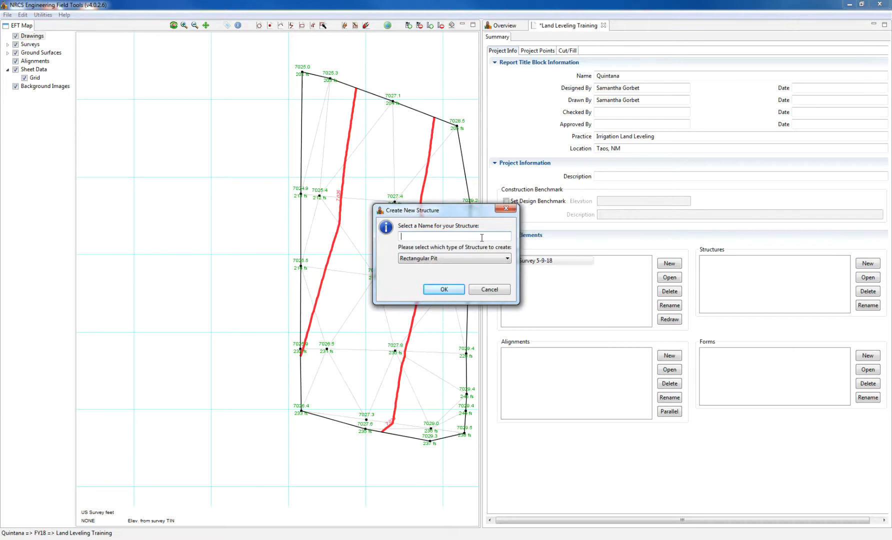
type("Land Leveling")
left_click(481, 259)
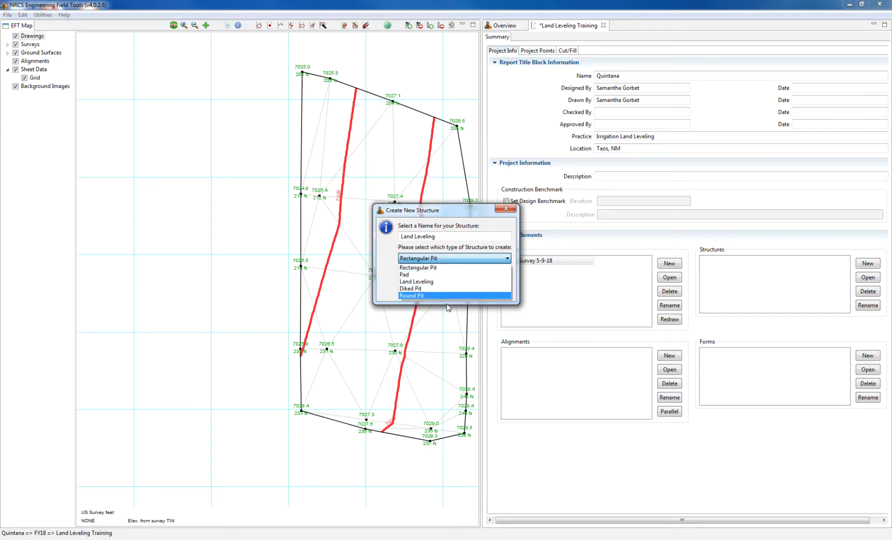
left_click(436, 281)
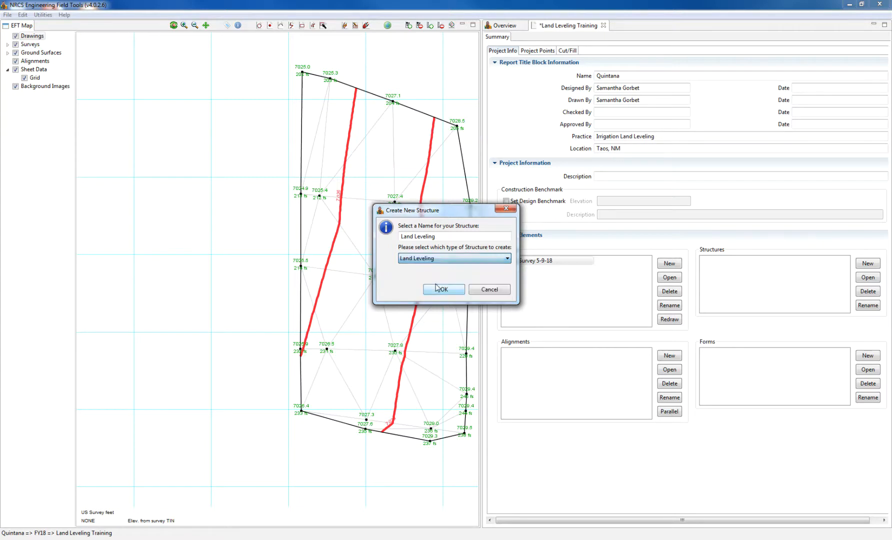
left_click(438, 290)
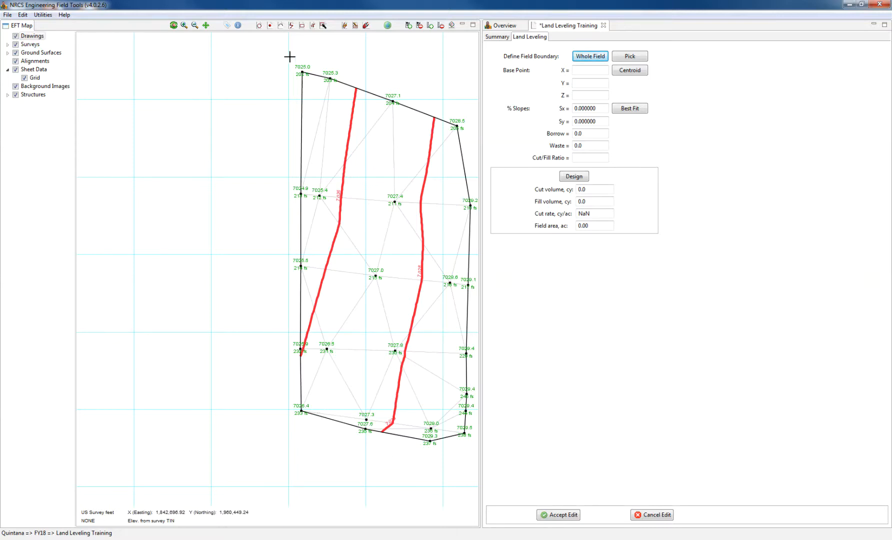
- Use the whole field as boundary and set the base point at the centroid (X 1842821.385, Y 1960187.348)
left_click(588, 60)
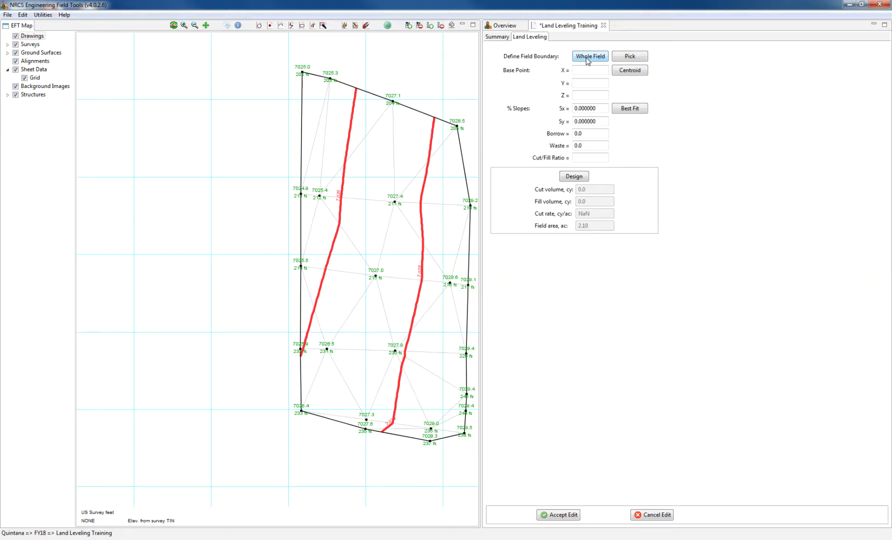
left_click(629, 57)
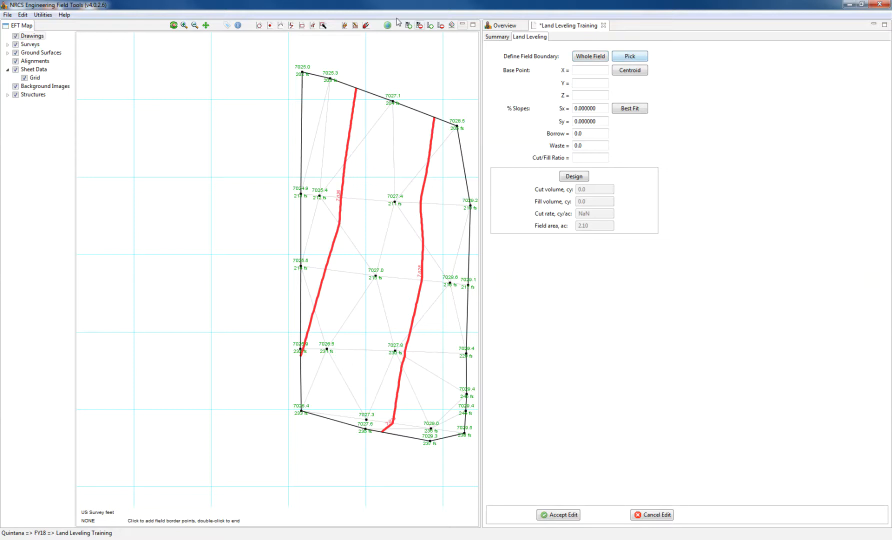
left_click(366, 26)
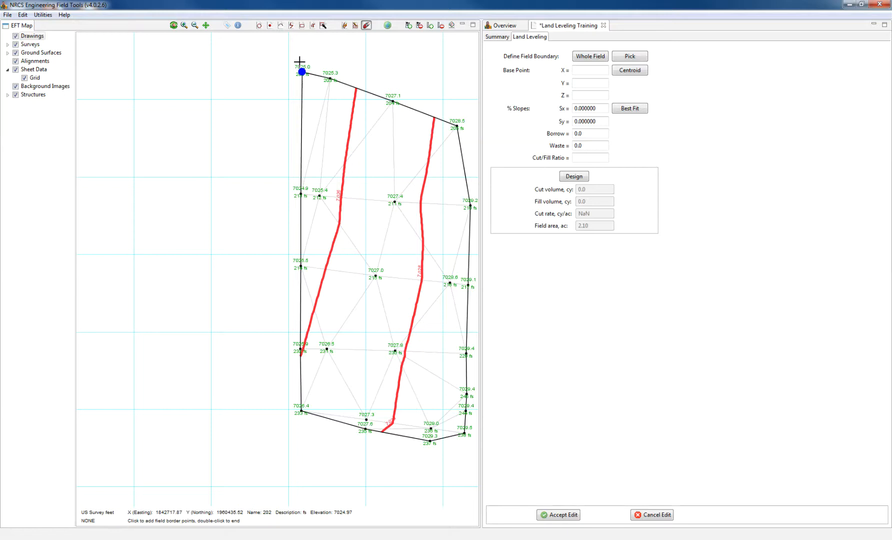
scroll(300, 62, "up", 1)
scroll(305, 97, "up", 1)
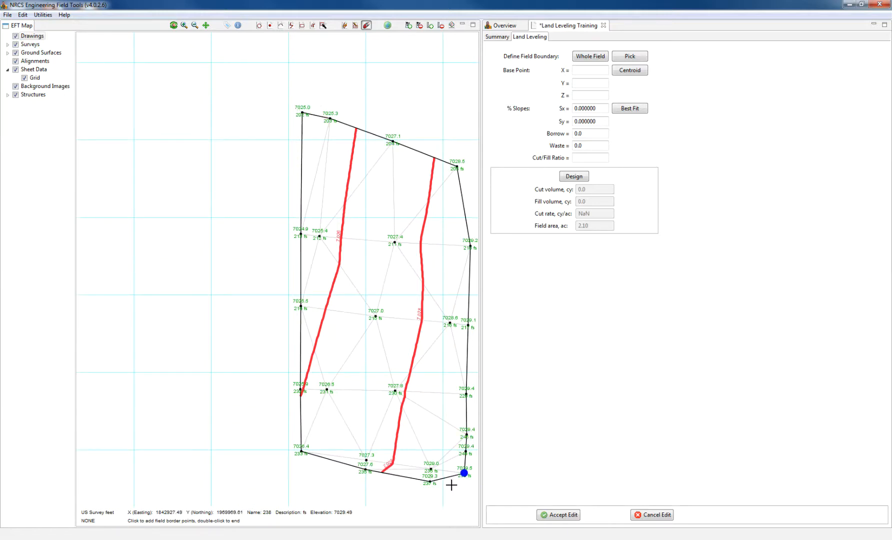
scroll(415, 465, "down", 1)
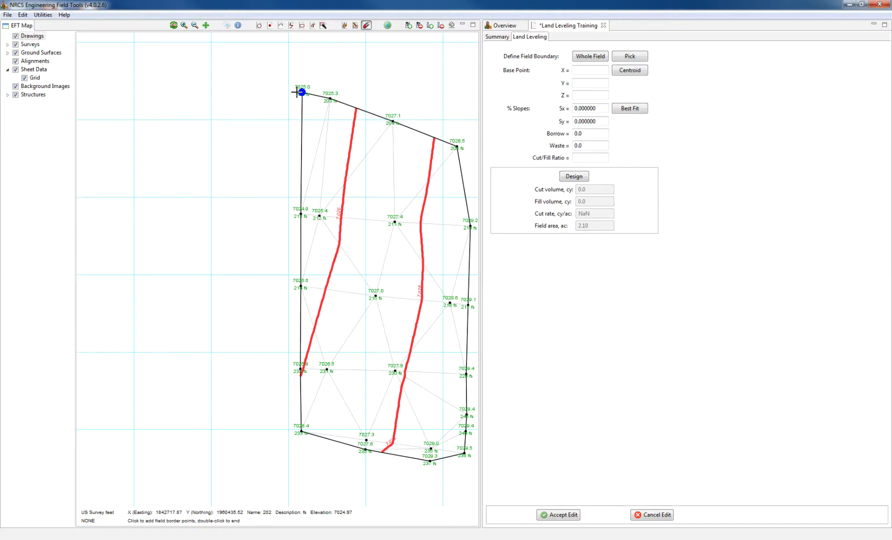
scroll(296, 92, "up", 1)
scroll(297, 92, "up", 1)
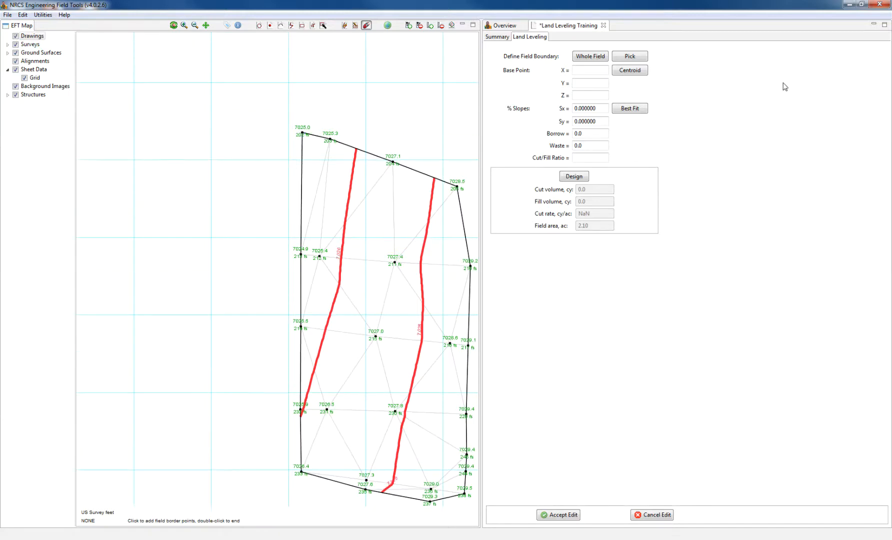
left_click(586, 58)
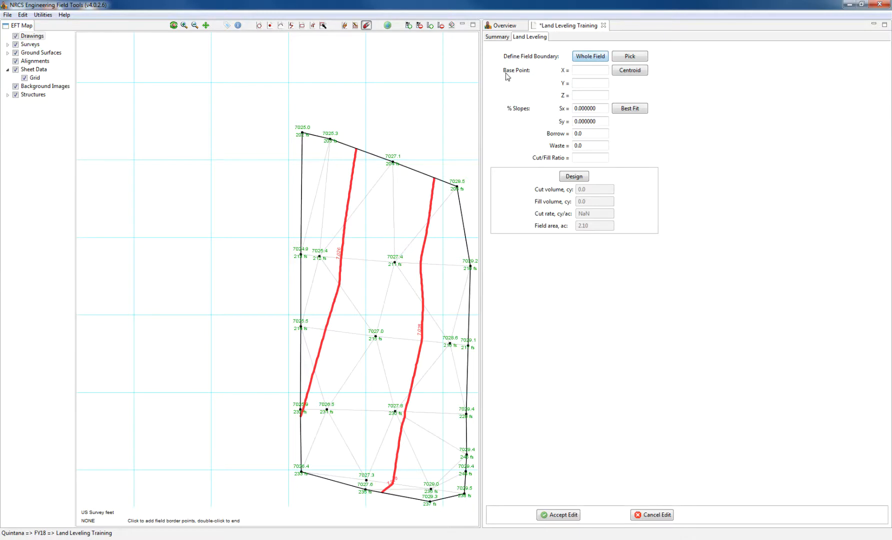
left_click(637, 76)
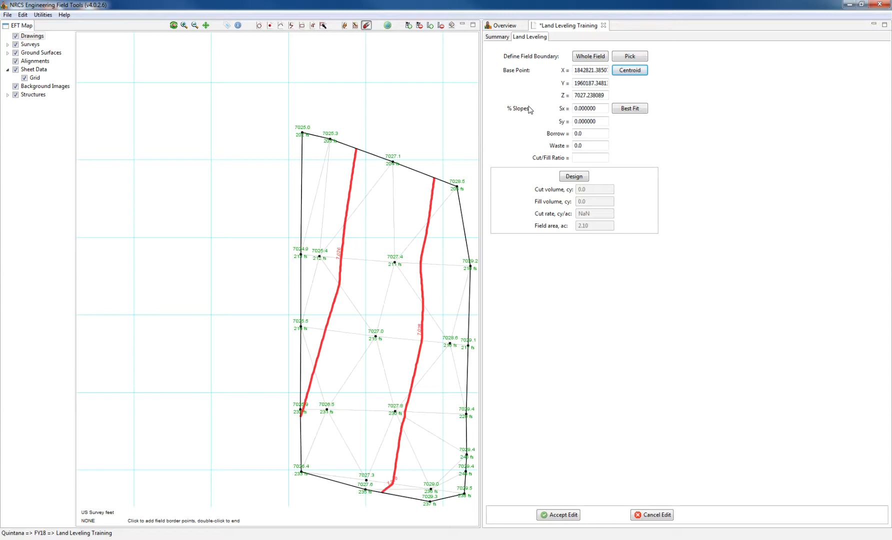
- Apply best-fit slopes with cut/fill ratio 1.25, giving 176.7 cy cut and 141.3 cy fill; disable Snap to Point
left_click(637, 115)
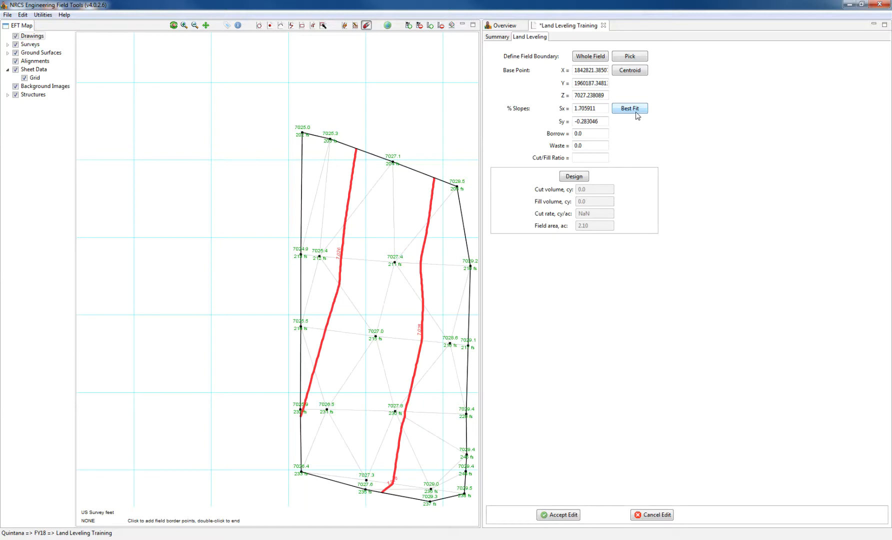
left_click(595, 157)
type("1.25")
left_click(584, 177)
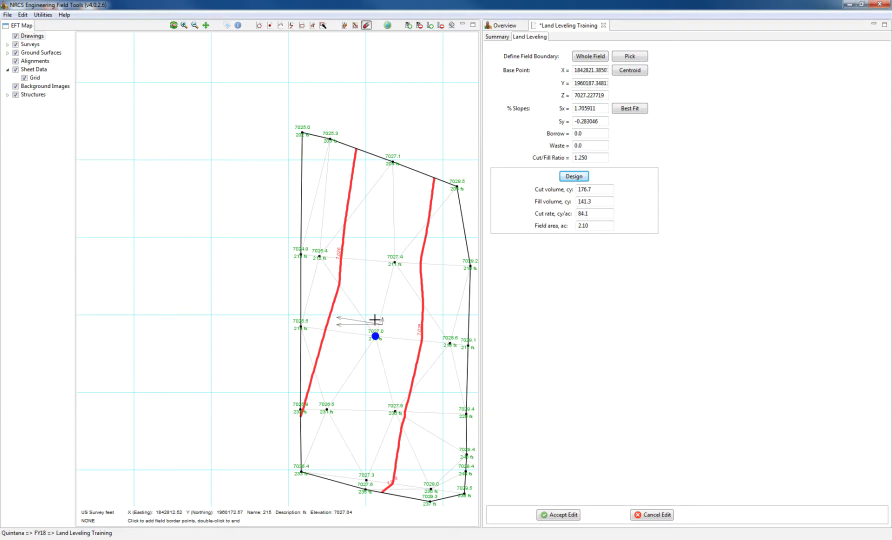
left_click(366, 26)
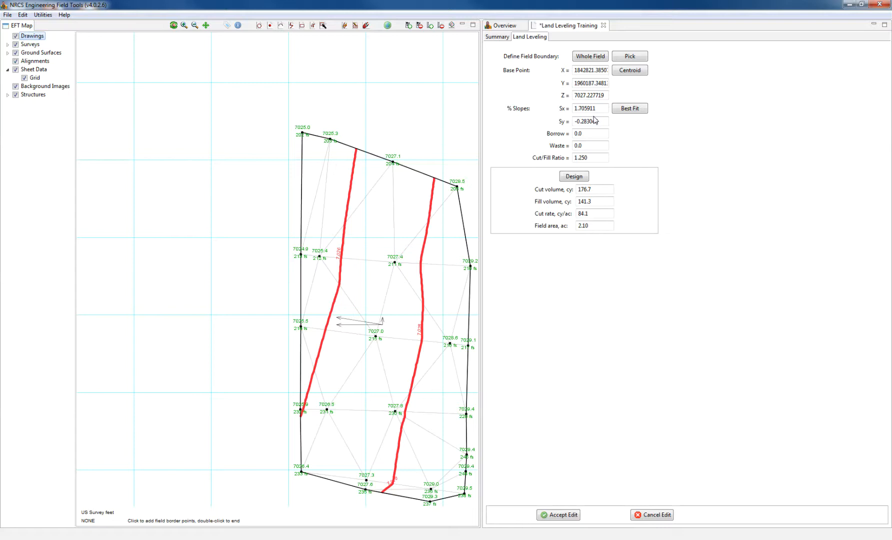
- Reset the boundary to the entire field and set the Y slope to 0
double_click(599, 112)
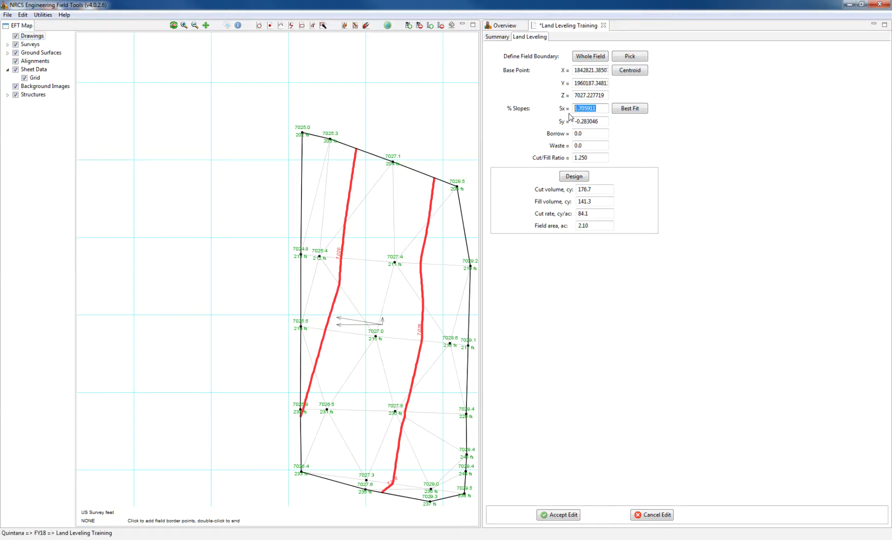
left_click(749, 186)
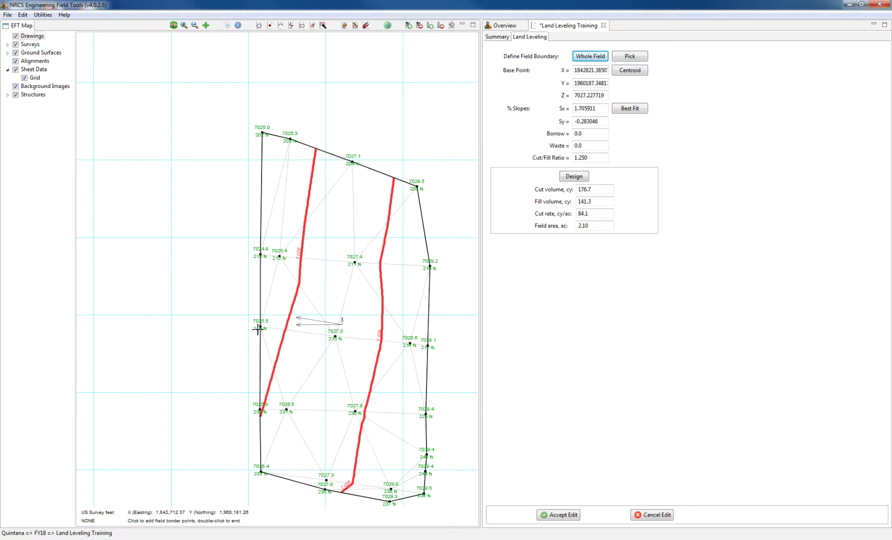
double_click(595, 122)
type("0")
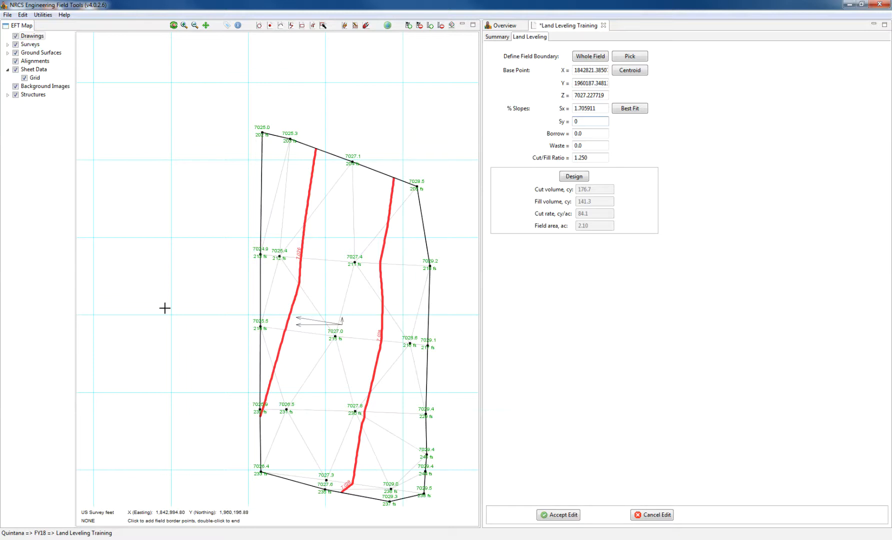
- Set the X slope to 0.5% and redesign, giving 1363.2 cy cut and 1090.9 cy fill
left_click_drag(606, 109, 568, 108)
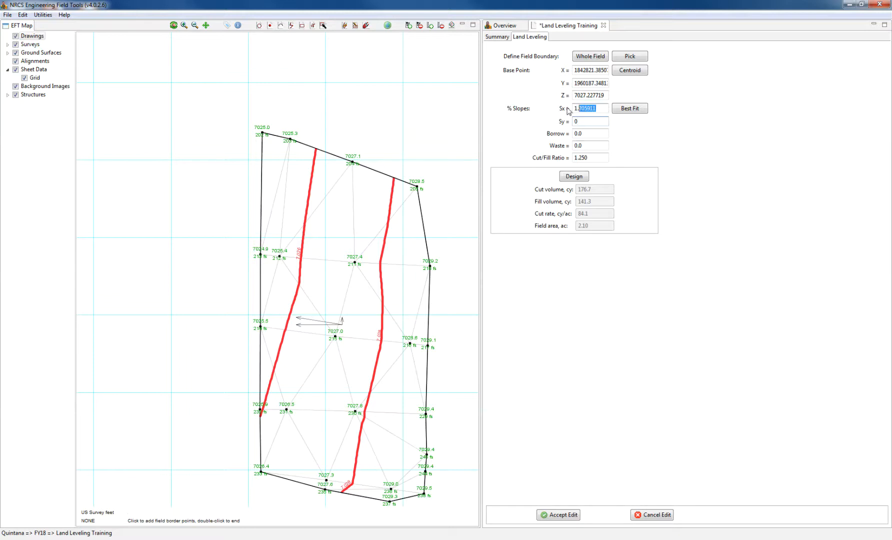
type(".5")
left_click(726, 148)
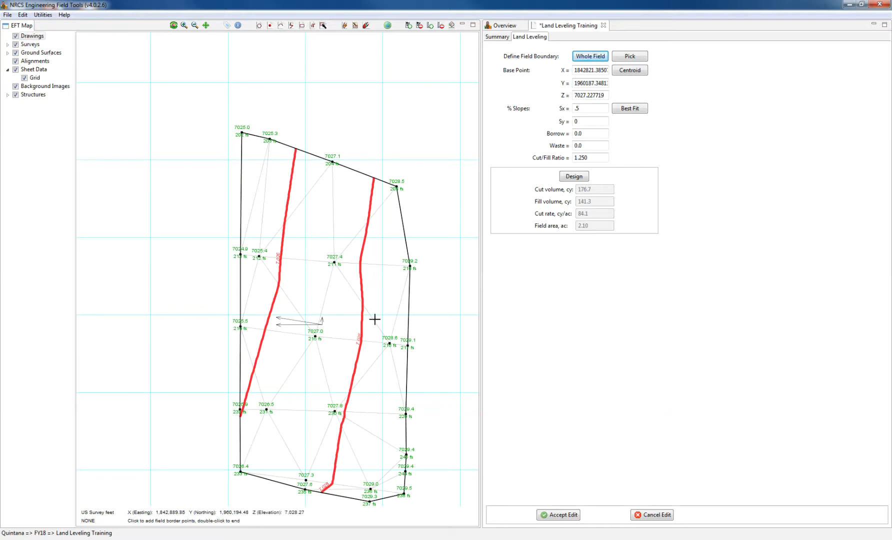
double_click(580, 109)
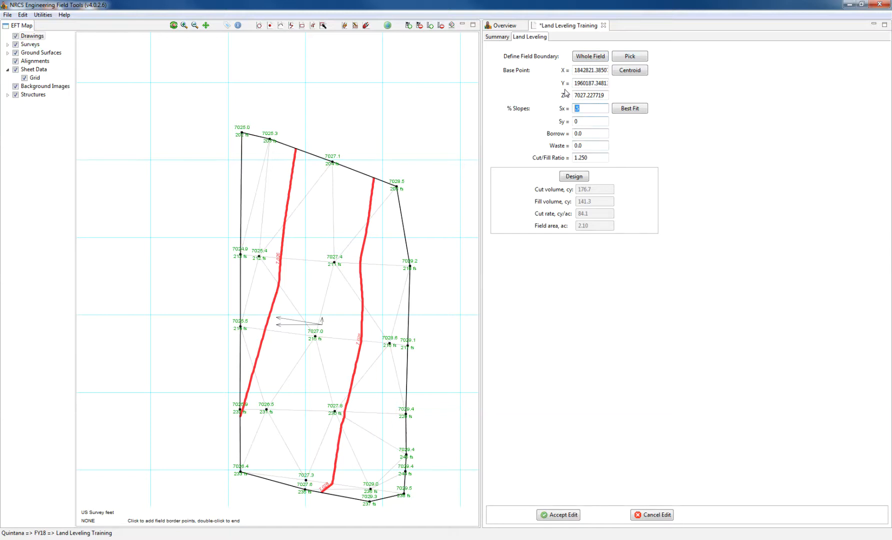
left_click(594, 159)
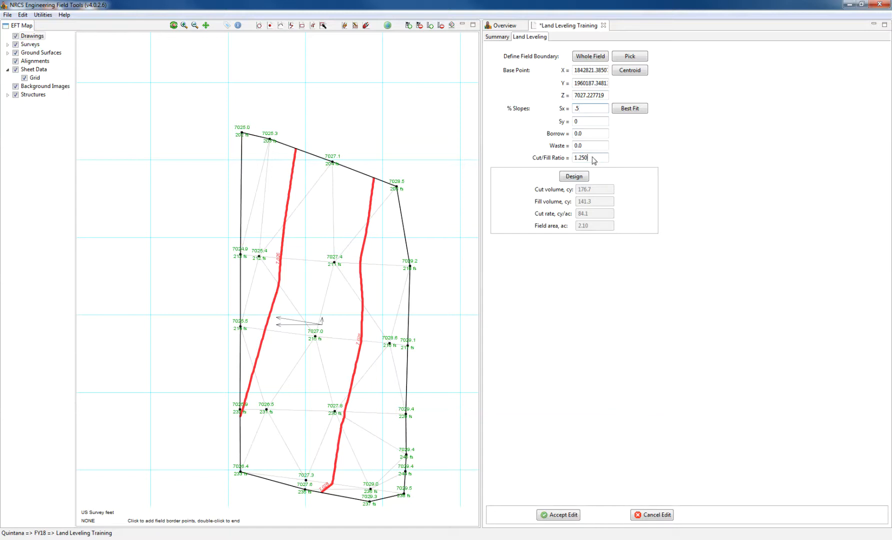
left_click(570, 178)
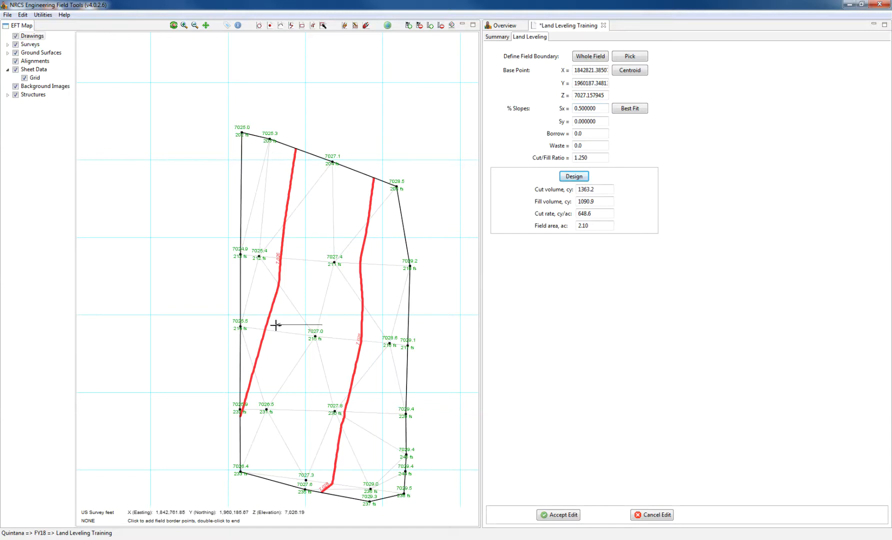
mouse_move(596, 163)
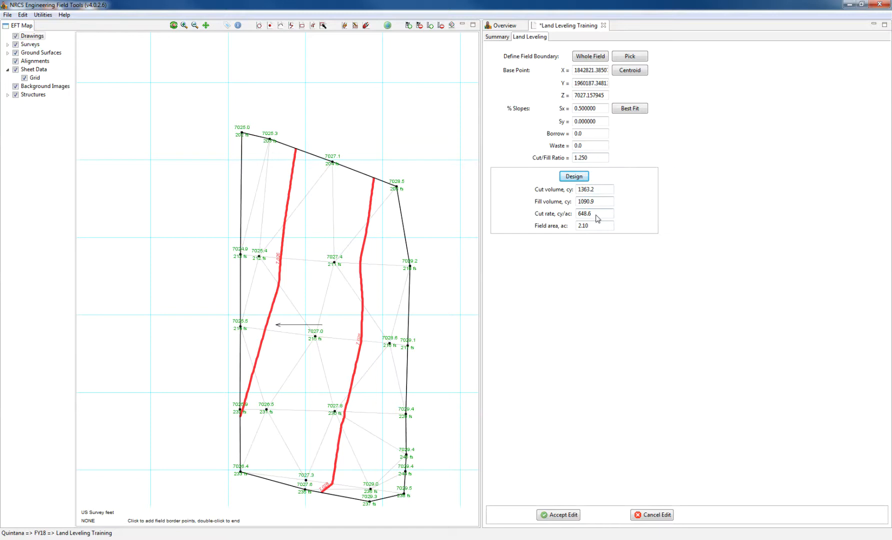
- Change the X slope to 0.4% and recalculate the cut and fill volumes
double_click(581, 215)
left_click(608, 214)
left_click_drag(601, 110, 578, 114)
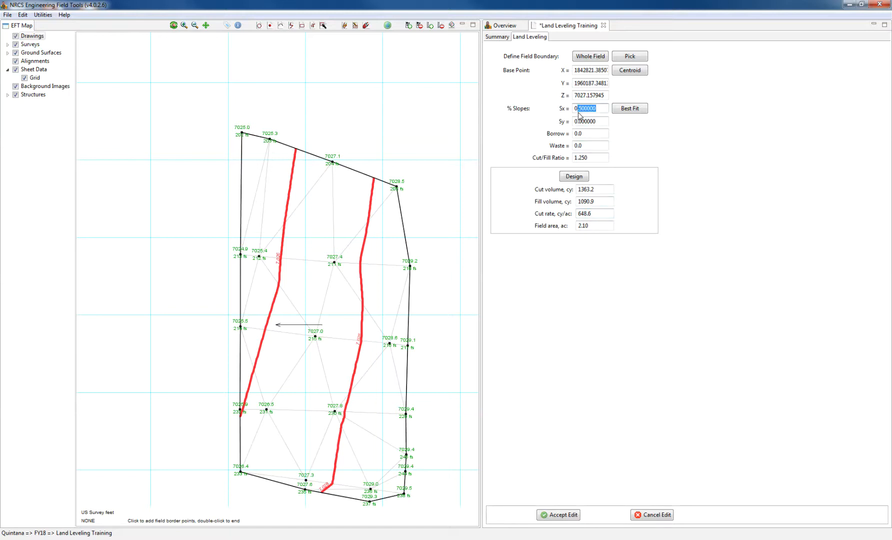
type(".")
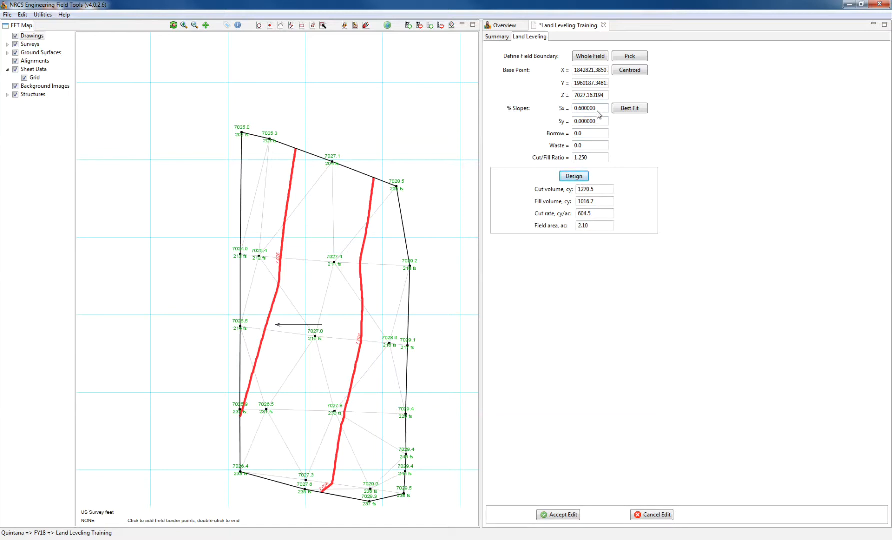
left_click_drag(597, 111, 576, 114)
type(".4")
left_click(583, 180)
- Check the 693.9 cy/ac cut rate, then switch to the project Summary information
double_click(582, 215)
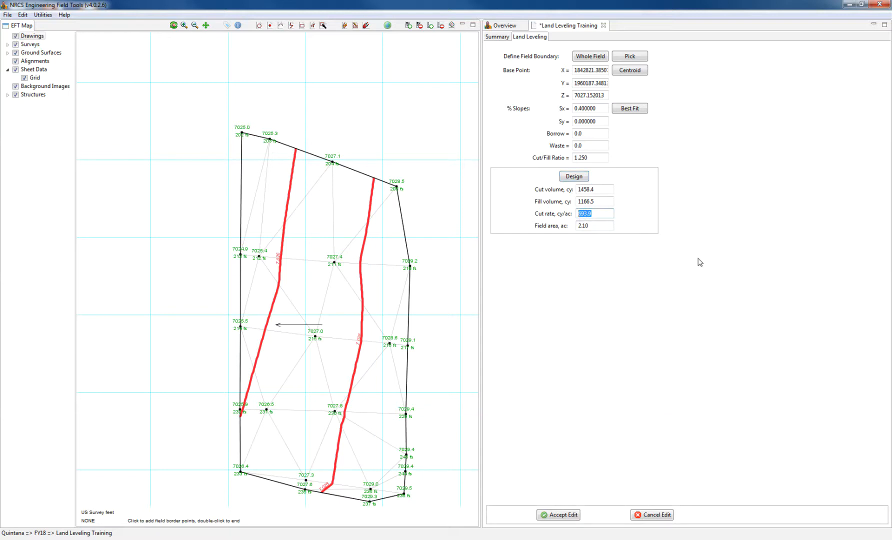
left_click(690, 176)
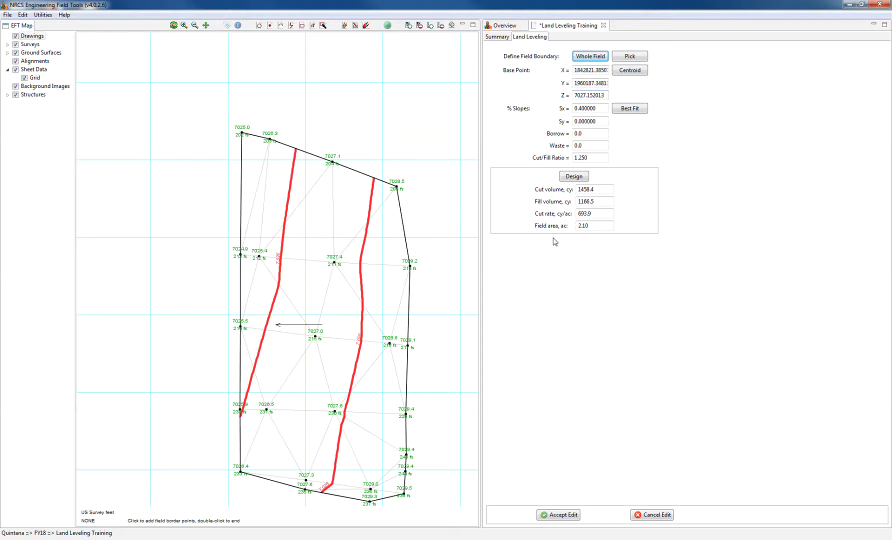
left_click(575, 515)
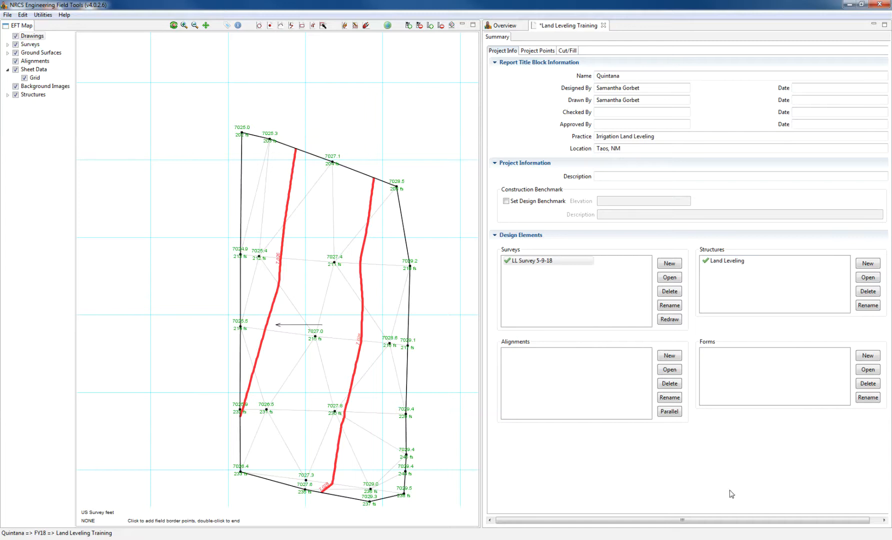
- Choose File > Print Reports, save the pending edits with Ctrl+S, and confirm the File Saved message
left_click(6, 15)
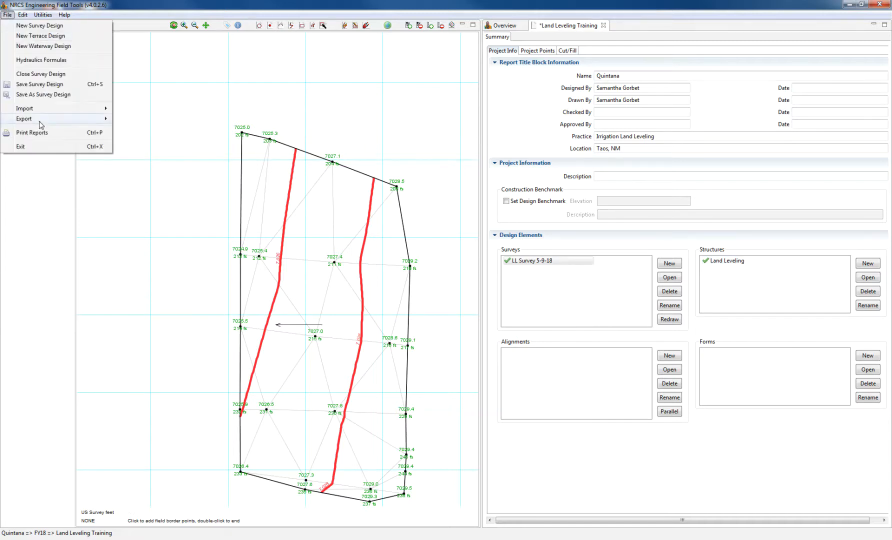
left_click(43, 134)
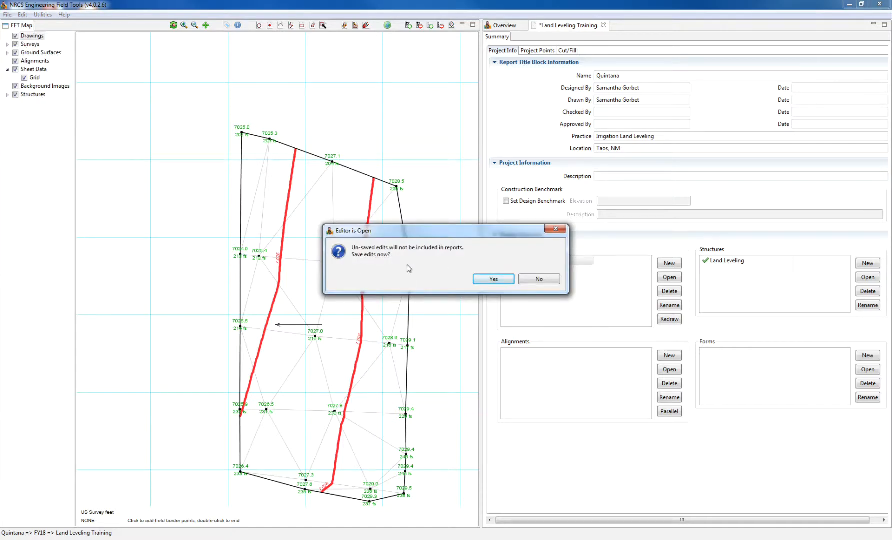
left_click(490, 280)
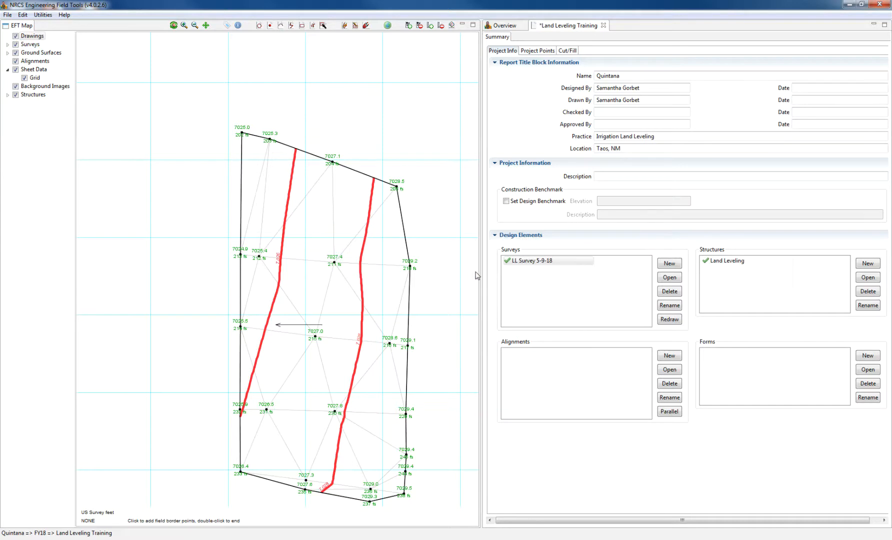
key("ctrl+s")
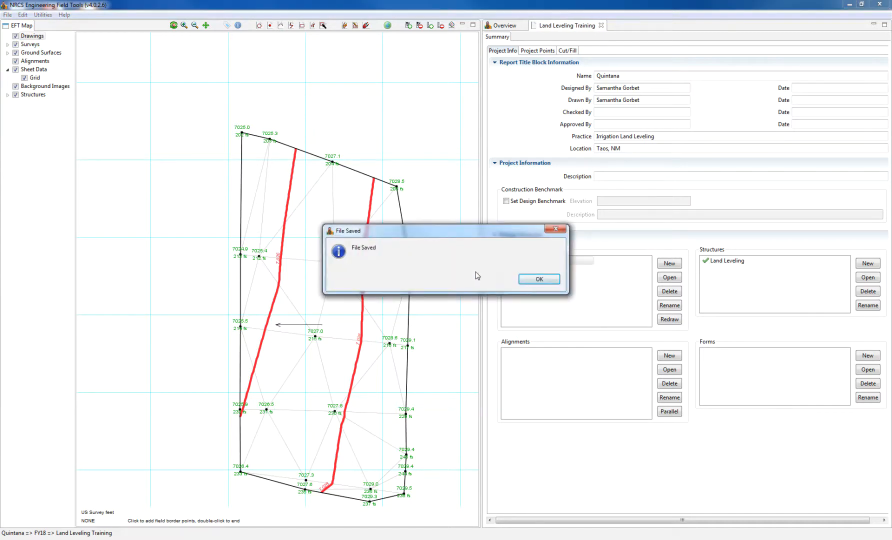
left_click(531, 281)
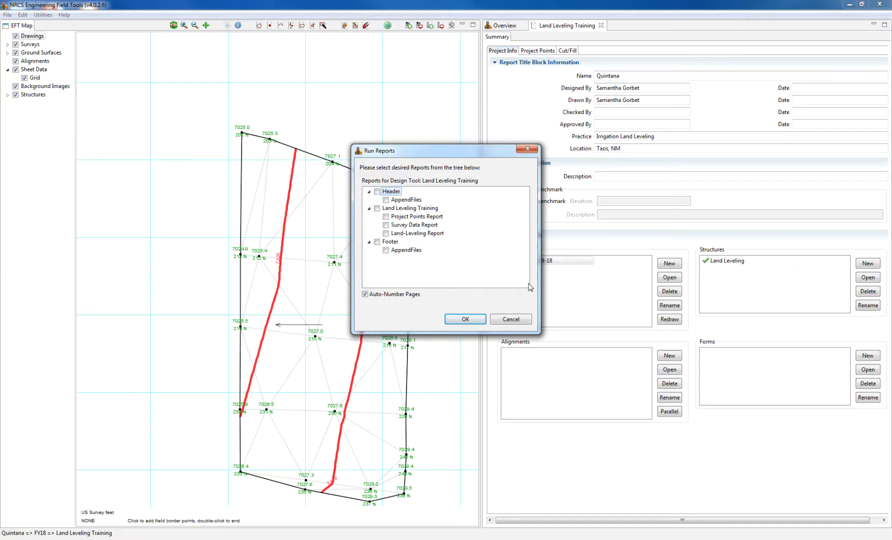
- Add the Survey Data Report for LL Survey 5-9-18 and check the Land-Leveling Report
left_click(399, 226)
left_click(385, 226)
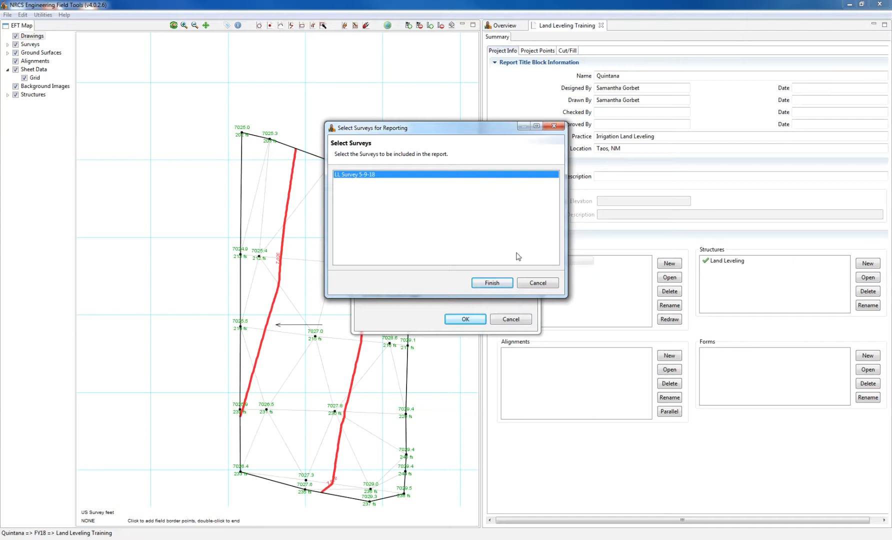
left_click(492, 282)
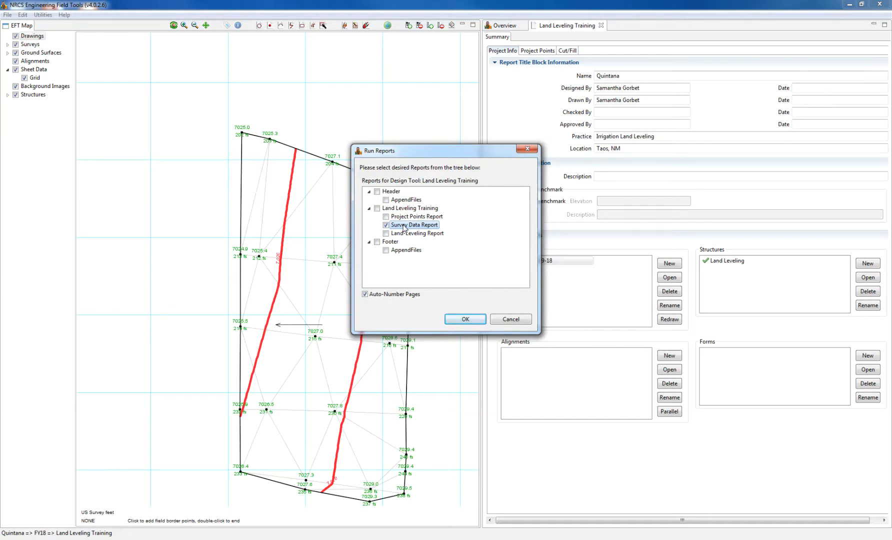
left_click(386, 234)
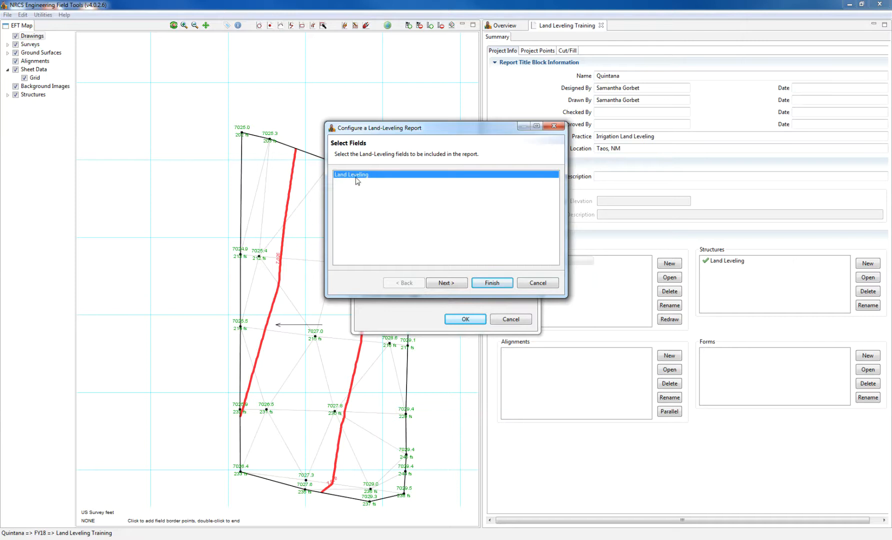
- Check Stake-out at interval 100 and Isopach Report on sheet size A, landscape, then finish the wizard
left_click(459, 288)
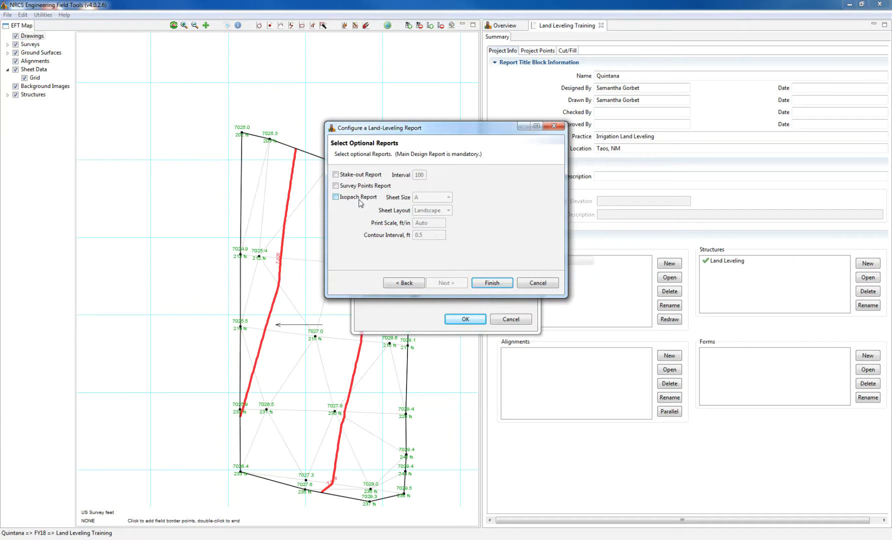
left_click(335, 175)
left_click(336, 198)
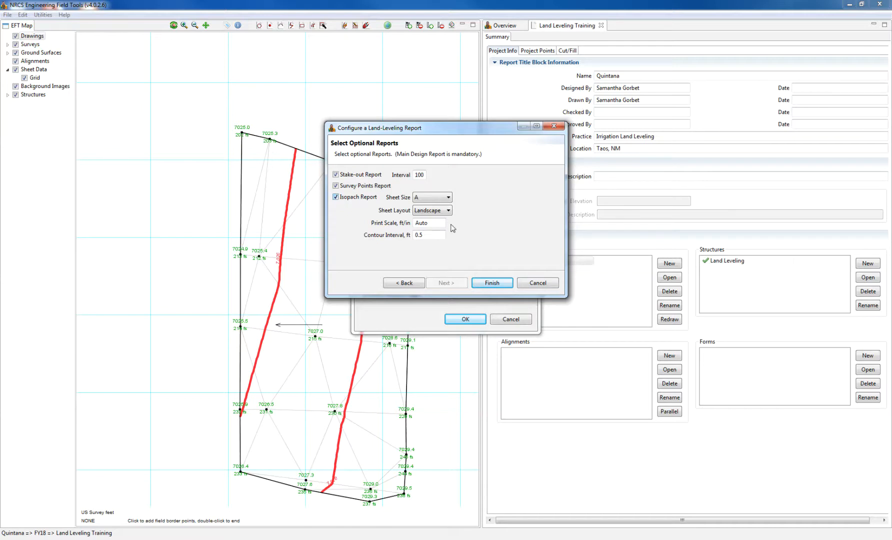
left_click(437, 212)
left_click(436, 211)
left_click(436, 200)
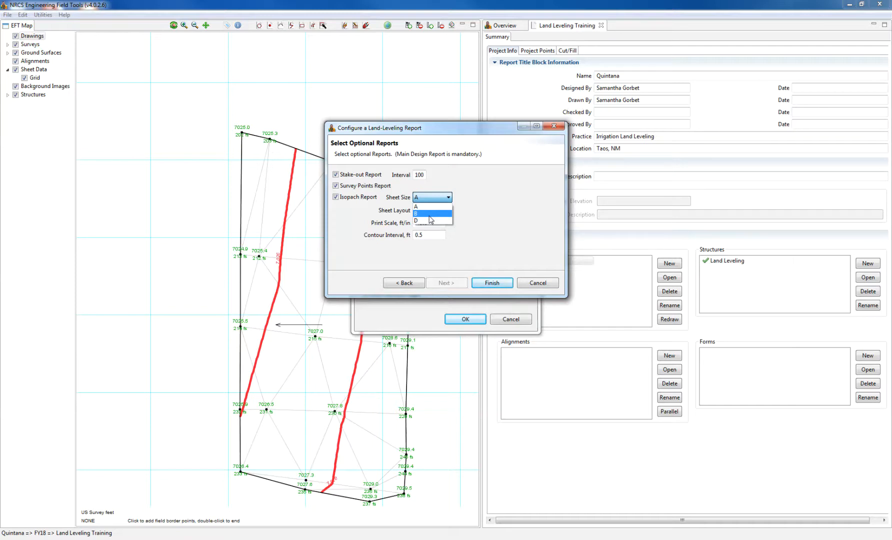
left_click(427, 206)
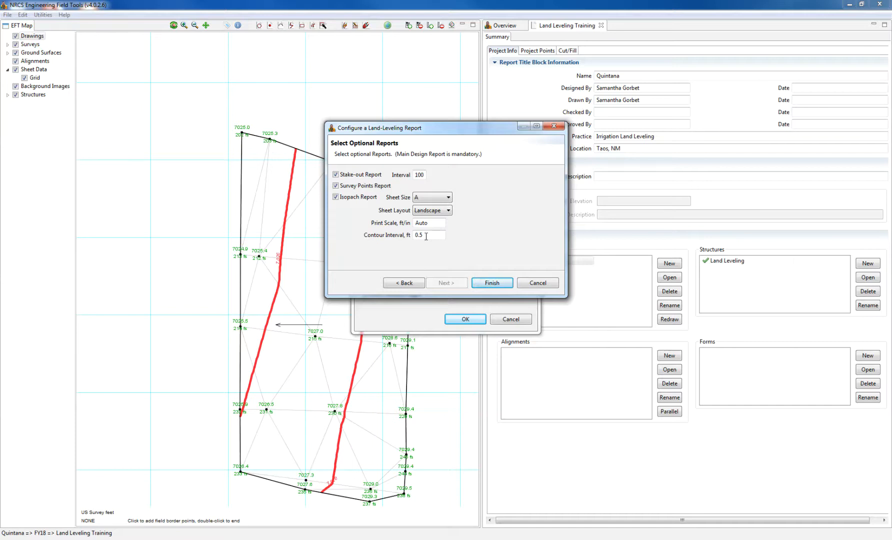
left_click(498, 284)
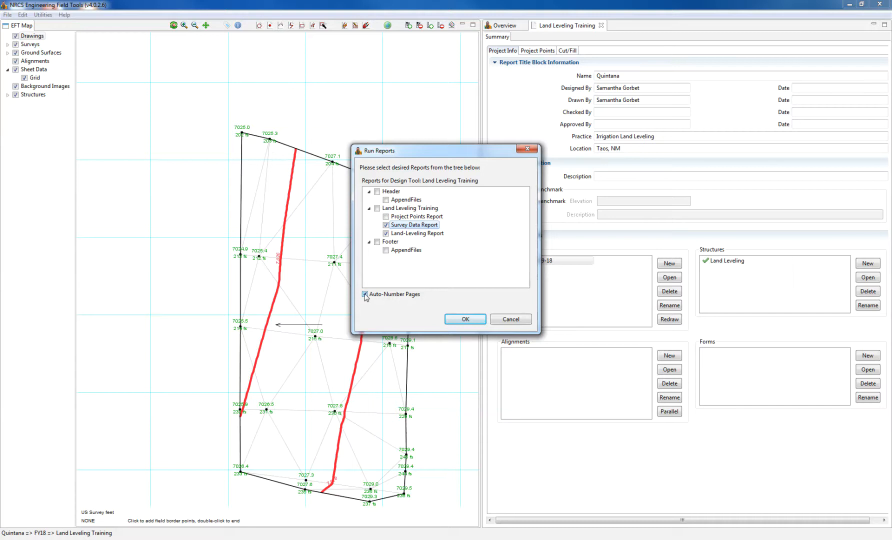
- Run the selected reports to generate the 6-page preview starting with the XYZ Survey Data Report
left_click(453, 318)
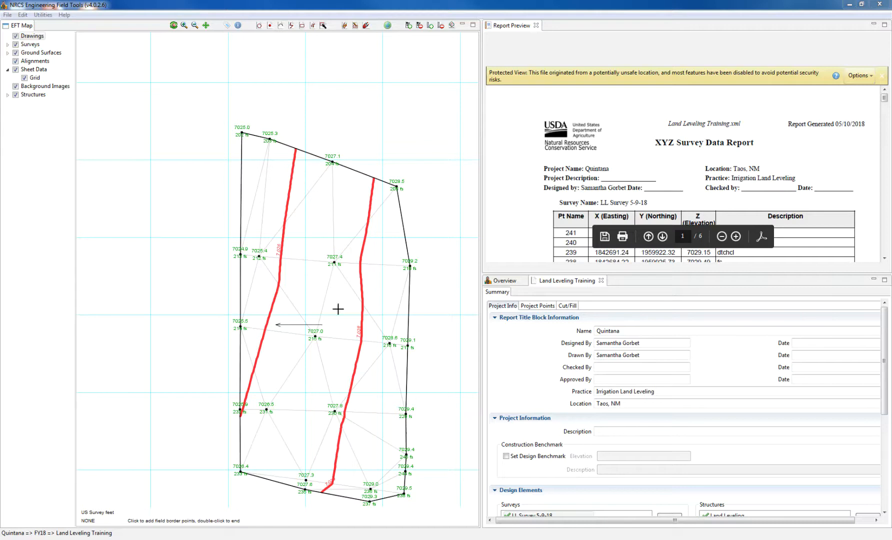
- Set the report preview to always trust this host so it loads fully
left_click(871, 76)
left_click(826, 107)
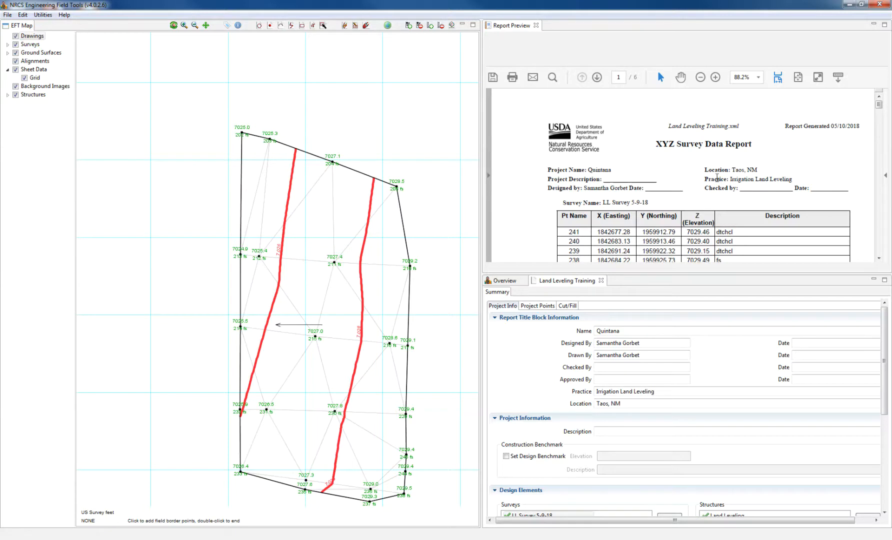
left_click_drag(753, 148, 655, 145)
left_click(686, 181)
- Scroll the preview down to sheet 3, the Land Leveling Design and Volume Report
scroll(692, 206, "down", 5)
scroll(699, 195, "down", 3)
scroll(705, 187, "up", 8)
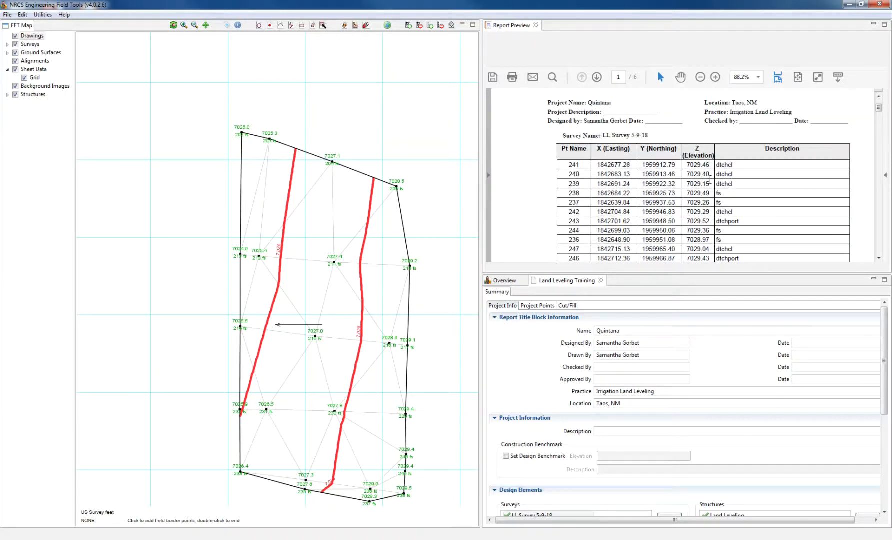
scroll(710, 180, "down", 12)
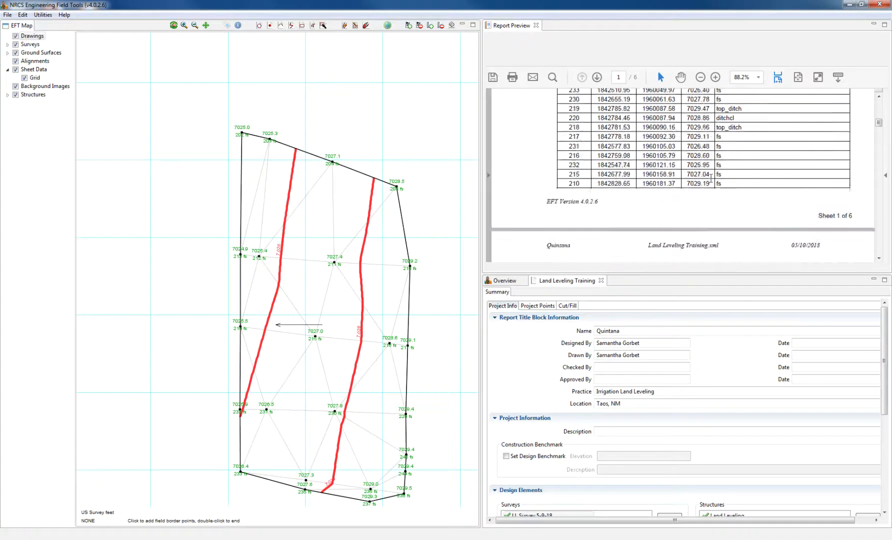
scroll(714, 184, "down", 8)
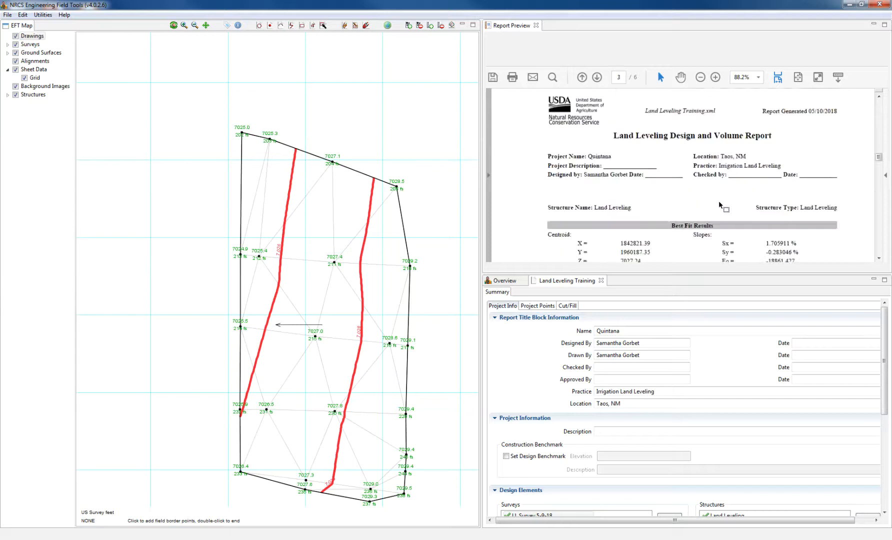
scroll(719, 201, "up", 3)
scroll(722, 195, "down", 1)
scroll(722, 195, "down", 1)
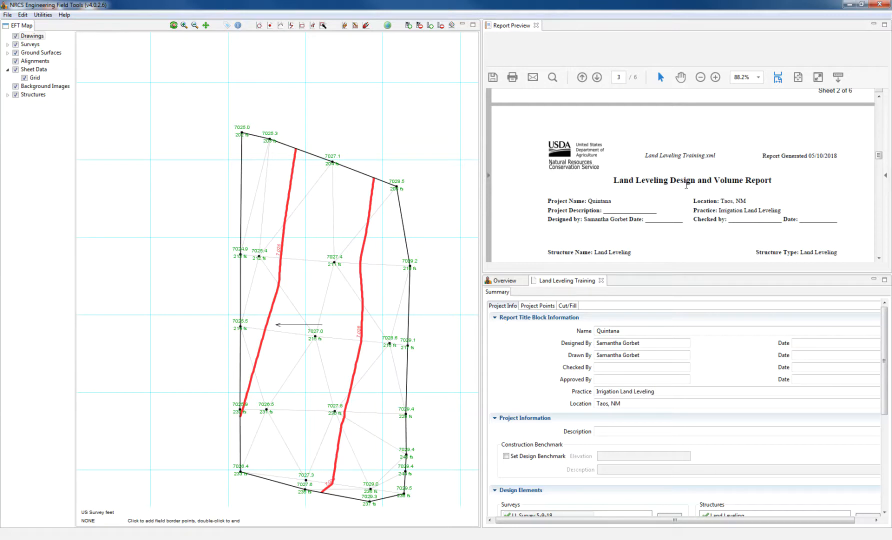
scroll(687, 185, "down", 1)
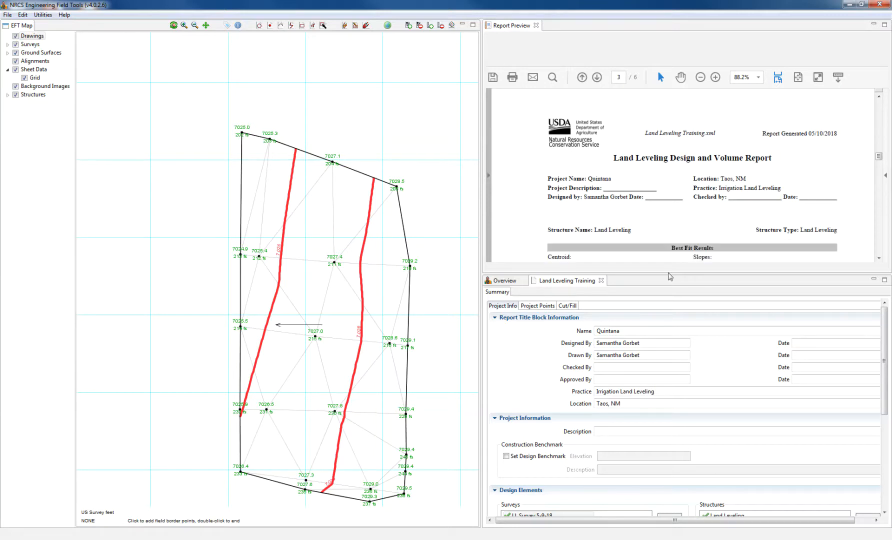
- Enlarge the report preview and review the Best Fit Results slope of 1.729233
left_click_drag(671, 273, 638, 506)
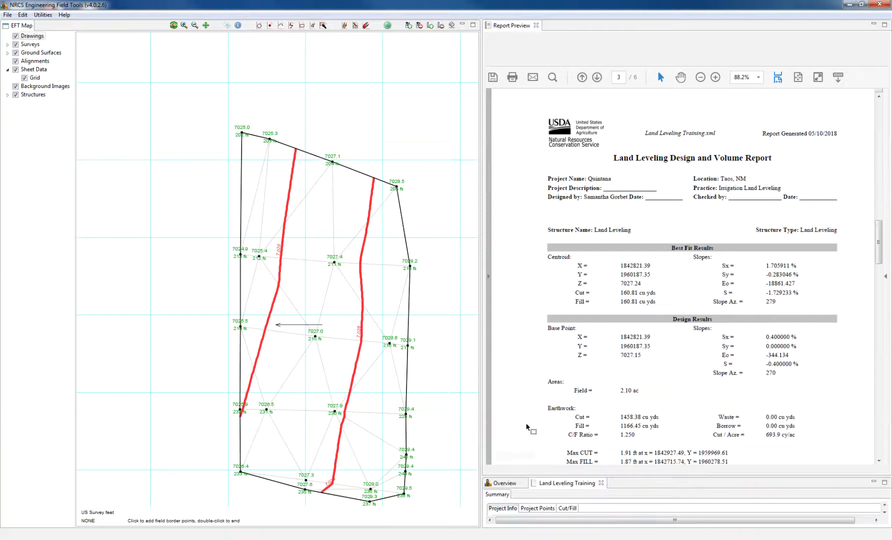
left_click_drag(483, 315, 344, 308)
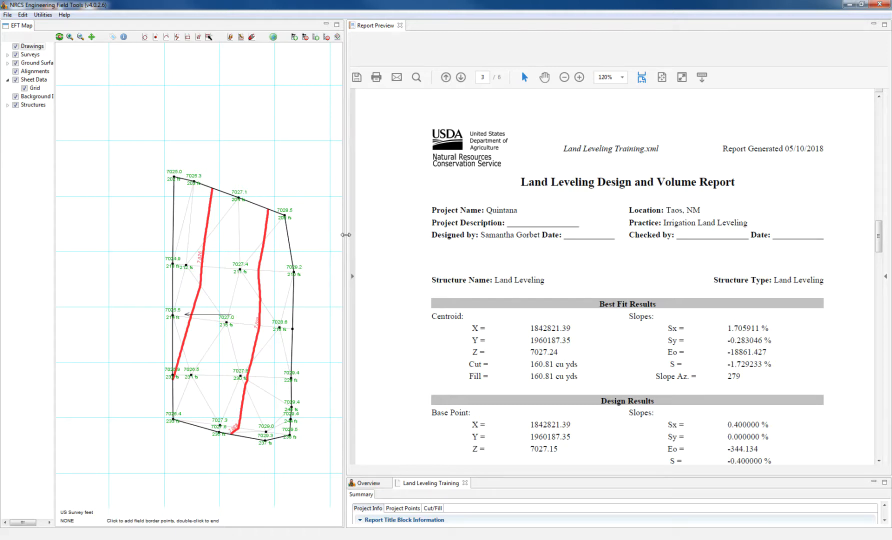
left_click_drag(345, 239, 265, 238)
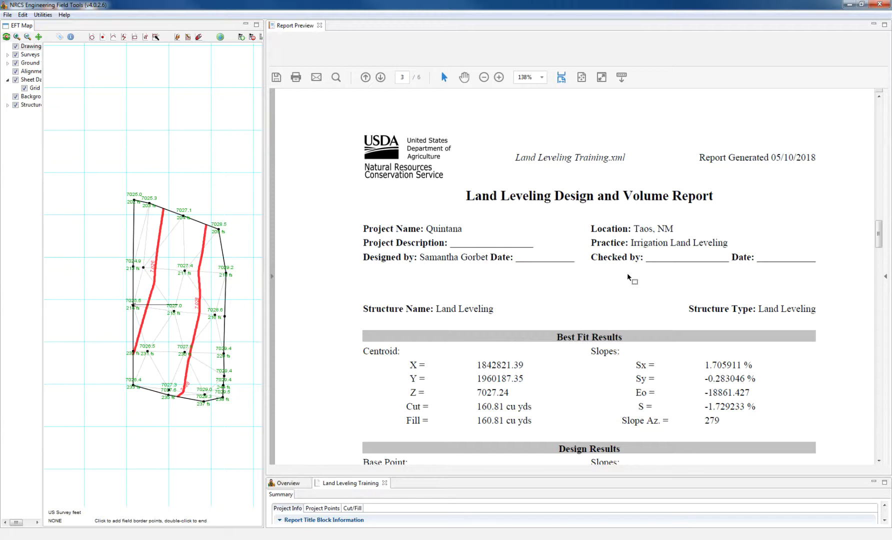
scroll(628, 274, "down", 3)
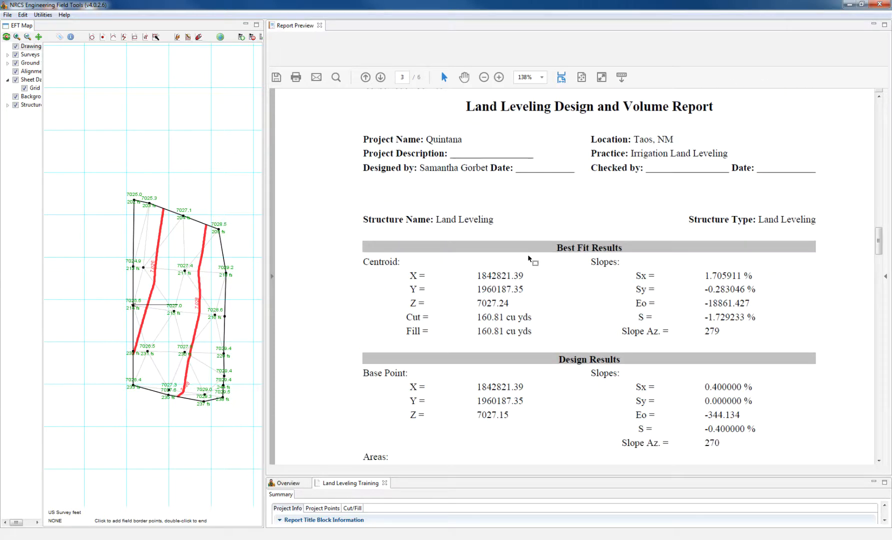
left_click_drag(555, 247, 623, 250)
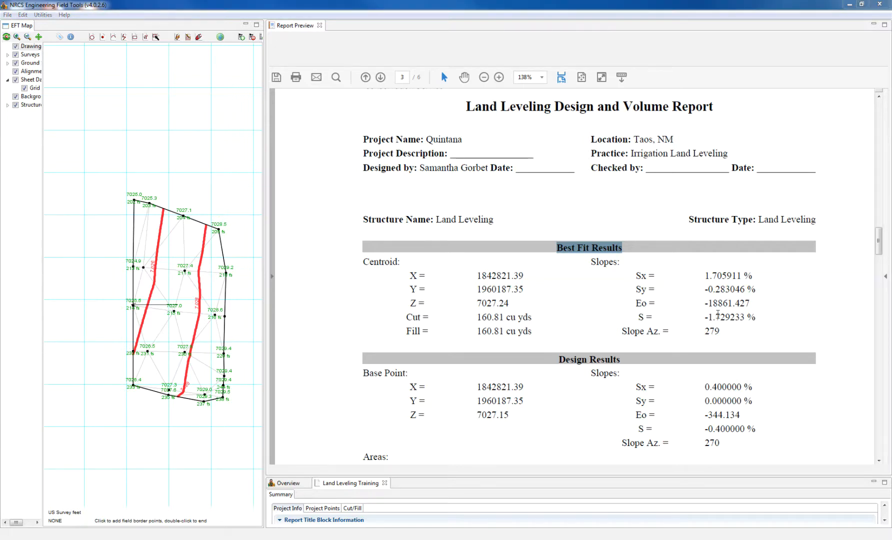
left_click_drag(708, 317, 751, 325)
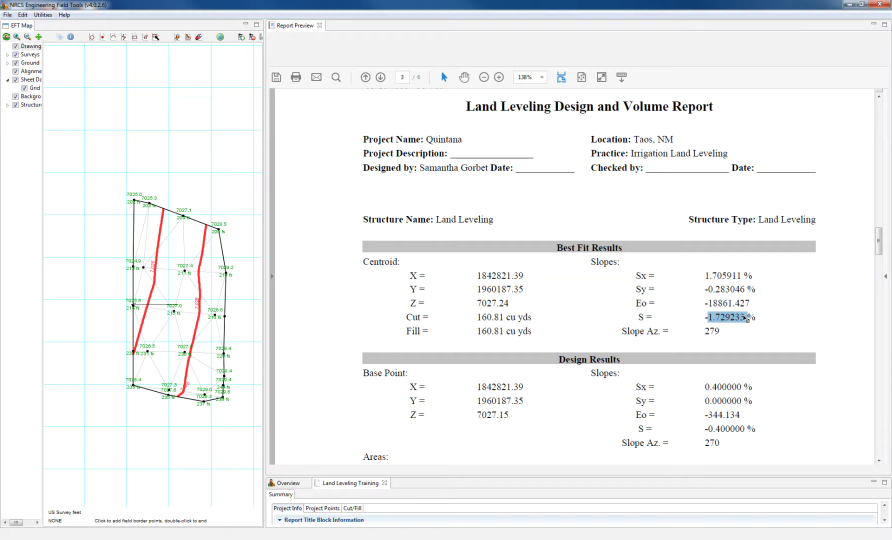
left_click(746, 318)
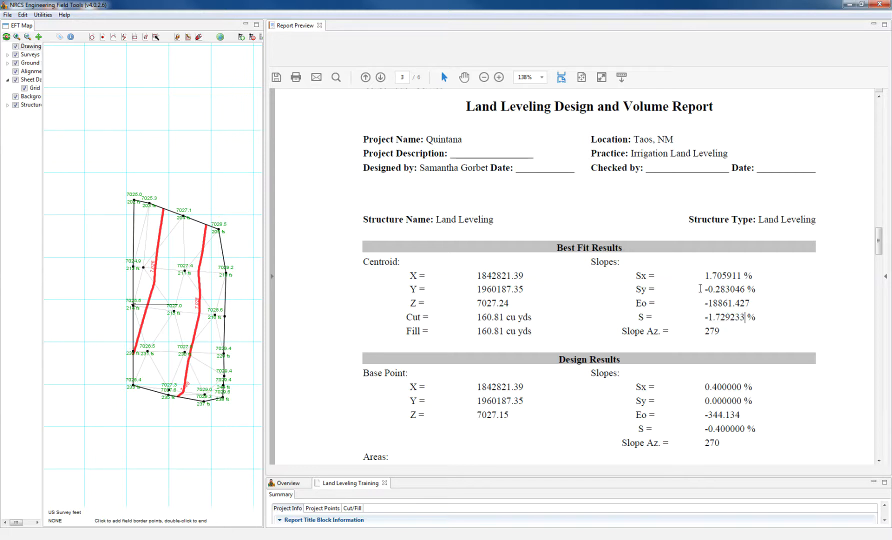
- Review the design slope -0.400000 %, slope azimuth 270 and field area 2.10 ac
scroll(700, 289, "down", 3)
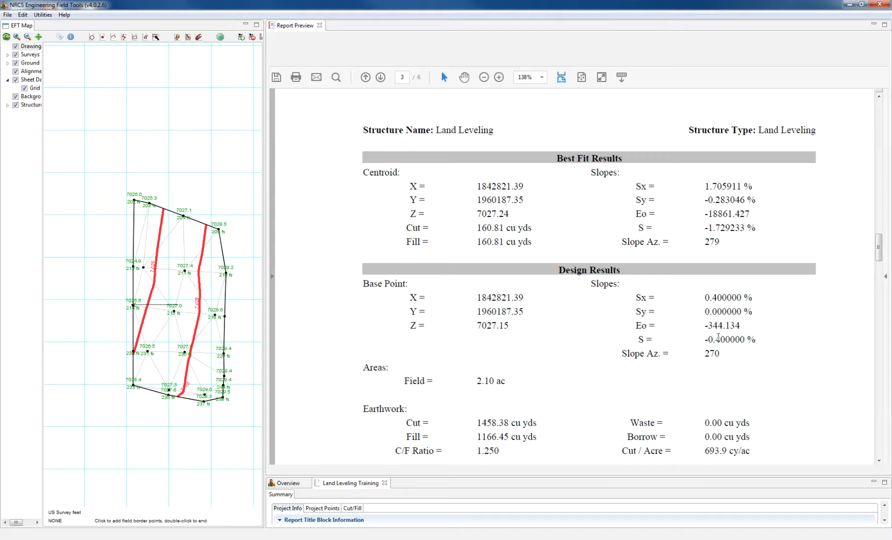
left_click_drag(755, 343, 704, 343)
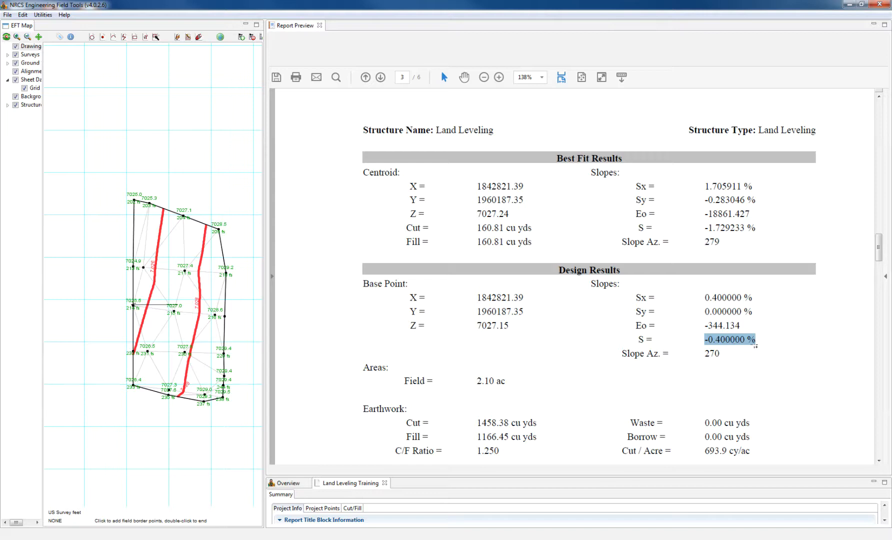
left_click_drag(623, 354, 720, 357)
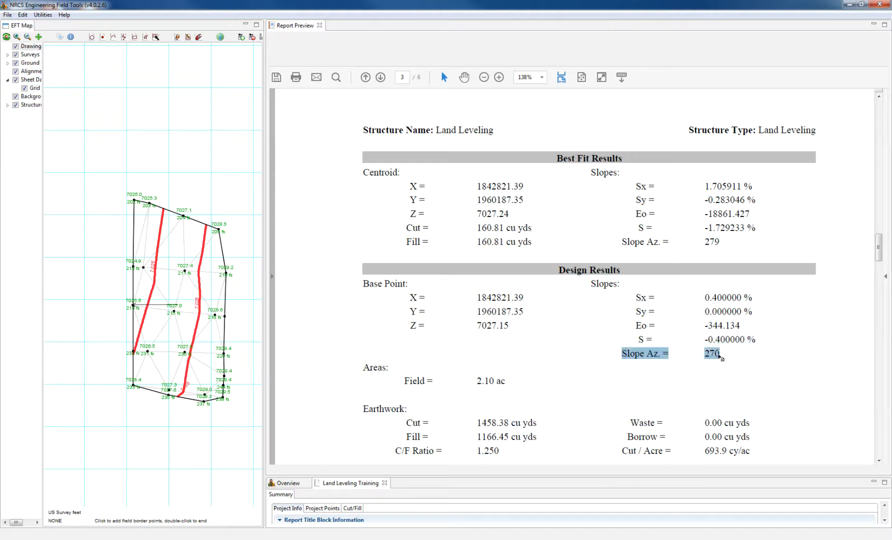
left_click(733, 364)
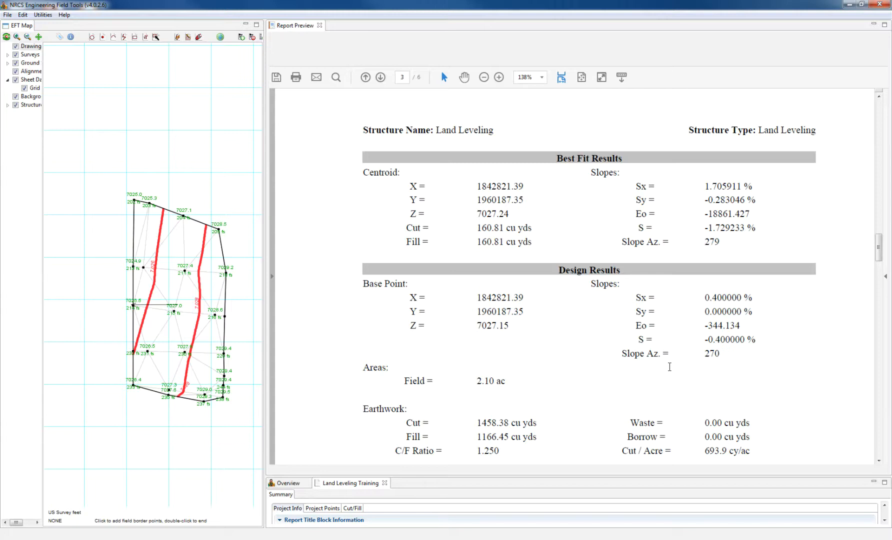
scroll(669, 366, "down", 1)
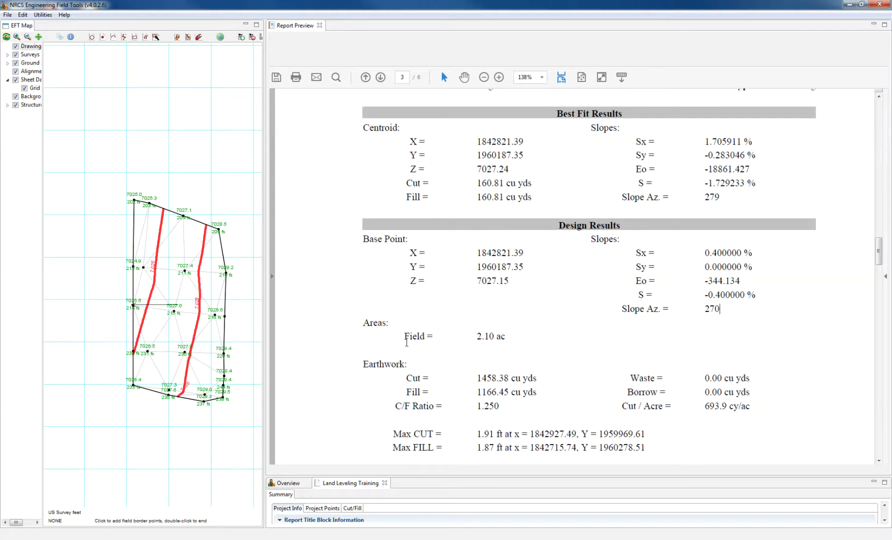
left_click_drag(507, 336, 432, 337)
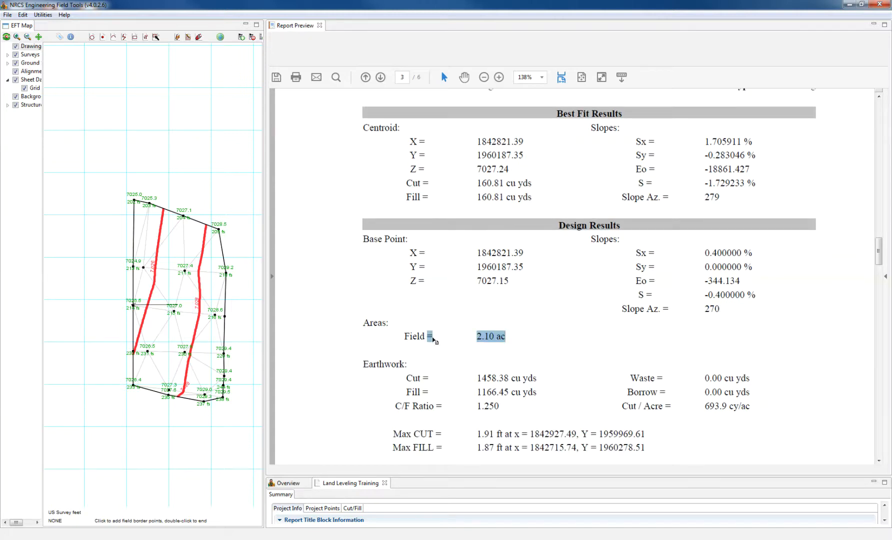
left_click(509, 339)
- Check the Cut / Acre value of 693.9 cy/ac and scroll on to page 4
scroll(509, 339, "down", 1)
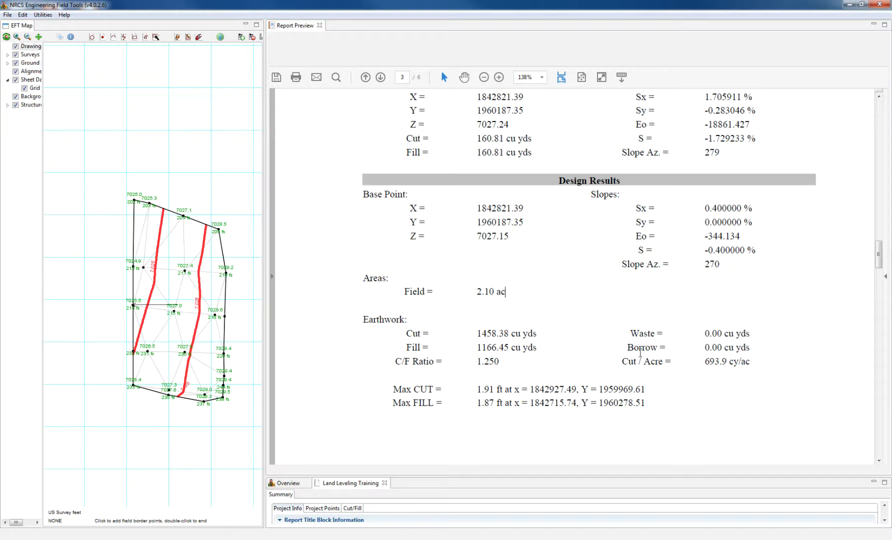
left_click_drag(633, 362, 750, 362)
left_click(750, 362)
scroll(499, 360, "down", 1)
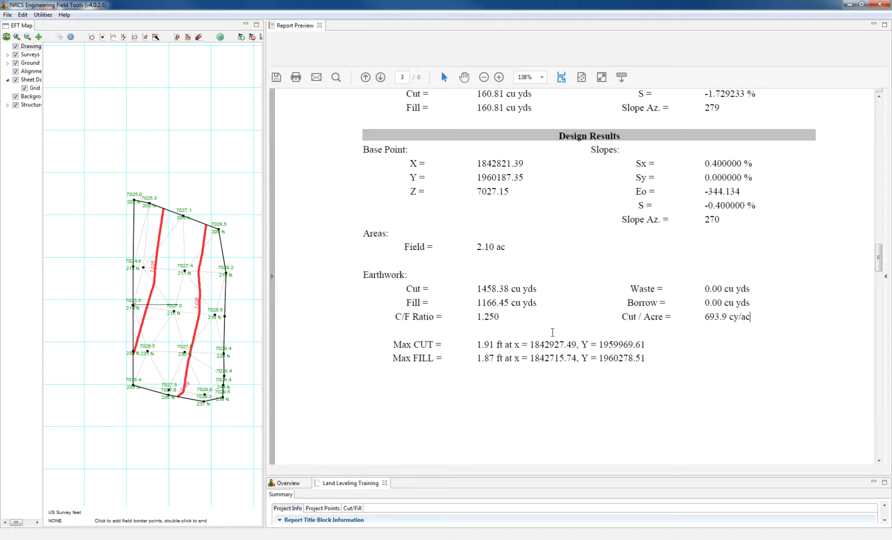
scroll(553, 332, "down", 5)
- Highlight the Grid Stakeout Report title and scroll past its interpolated grid points to the Survey Data Report
scroll(567, 325, "down", 3)
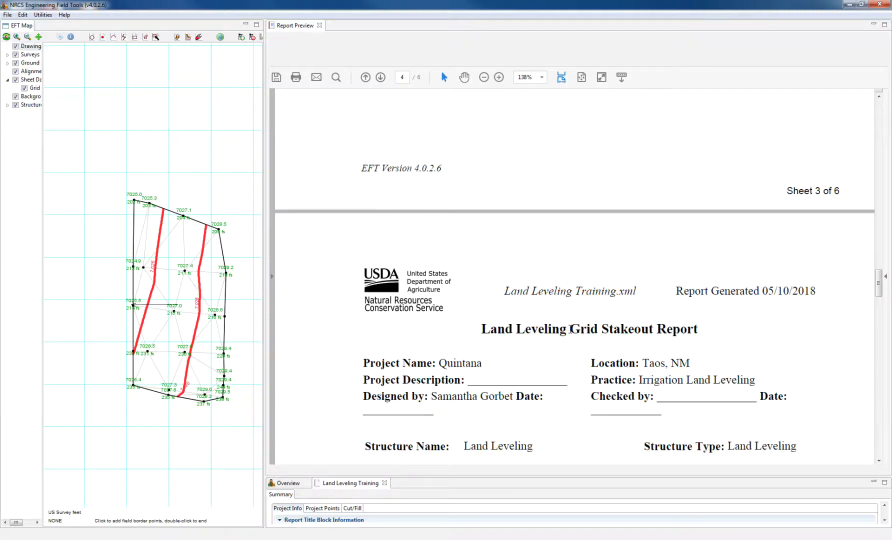
left_click_drag(697, 285, 504, 293)
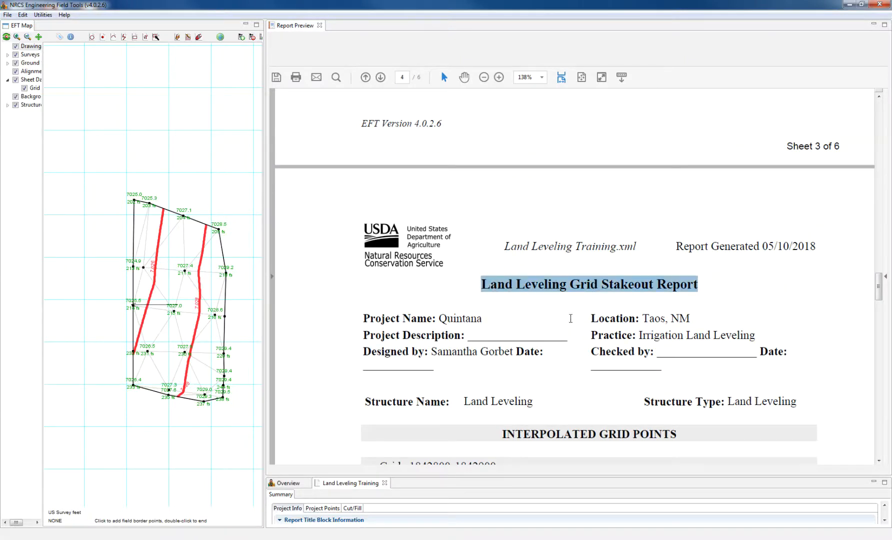
scroll(570, 317, "down", 3)
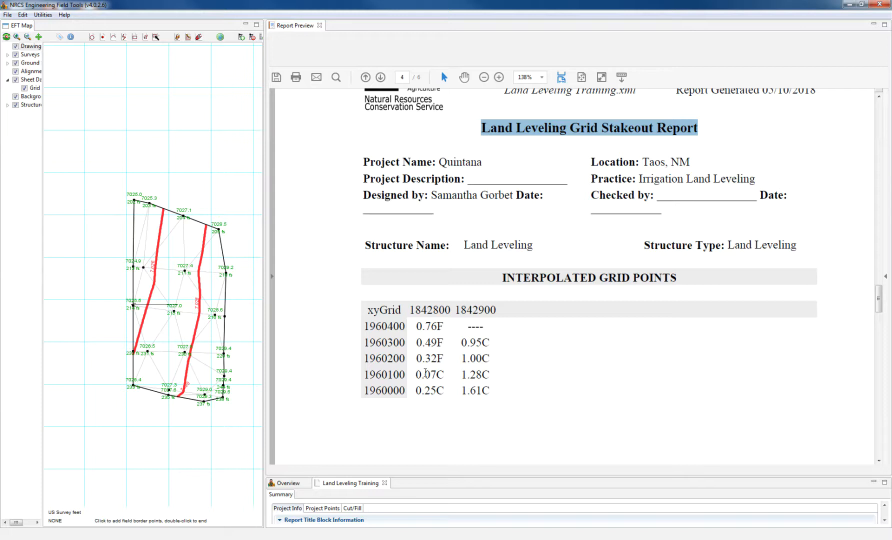
scroll(547, 380, "down", 10)
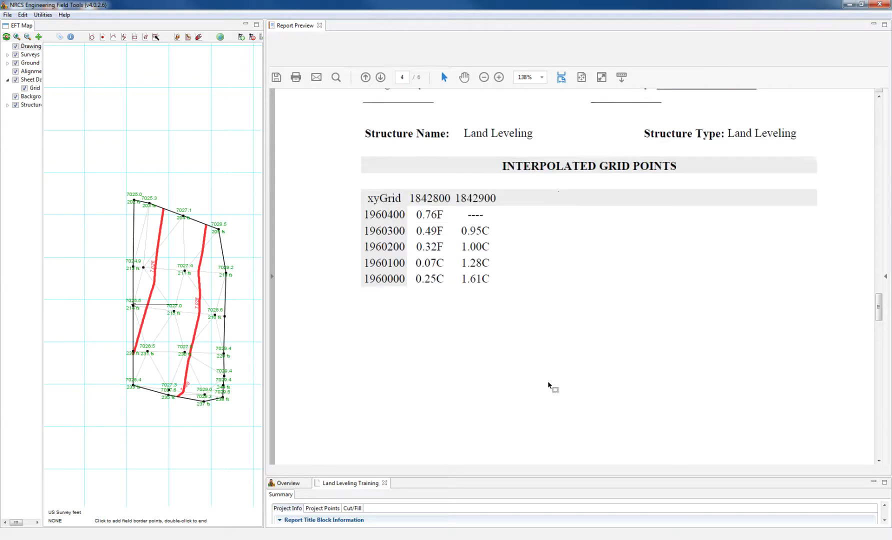
scroll(544, 380, "down", 4)
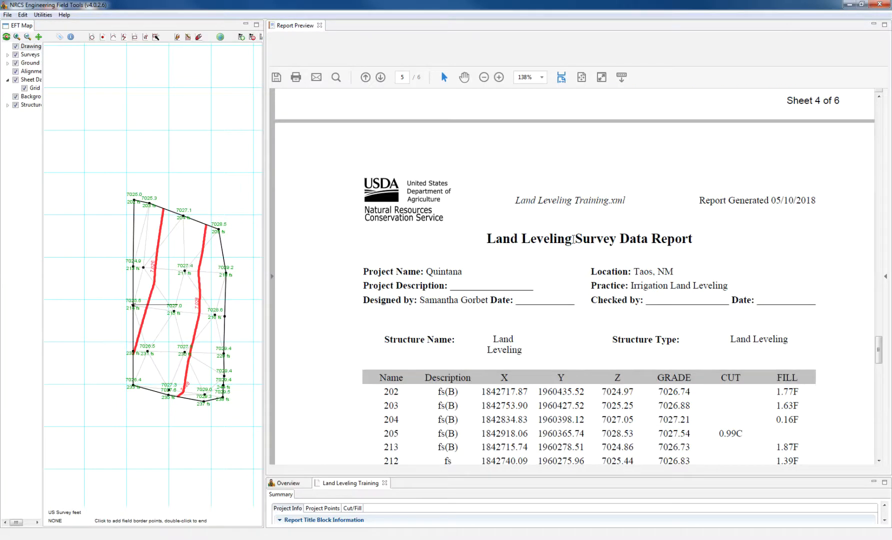
- Scroll through the survey point table to sheet 6 of 6, the contoured field map
scroll(574, 305, "down", 5)
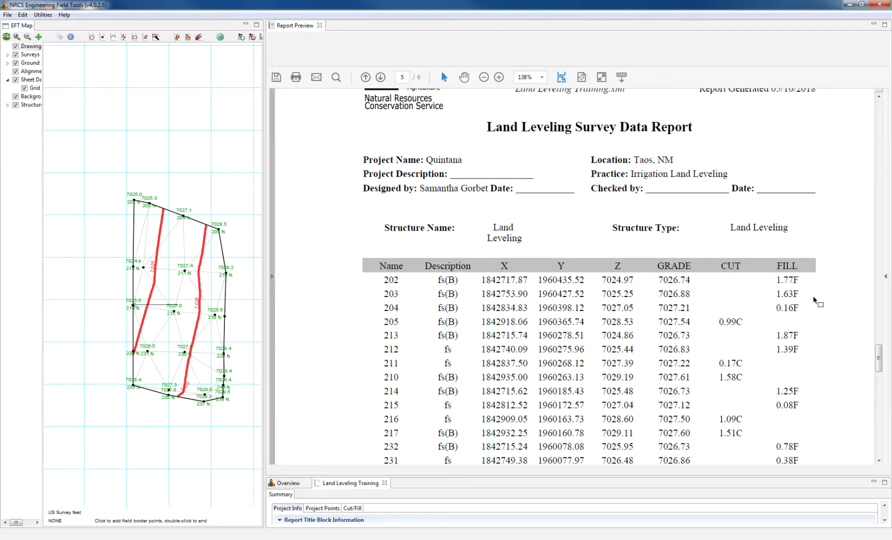
scroll(688, 342, "down", 12)
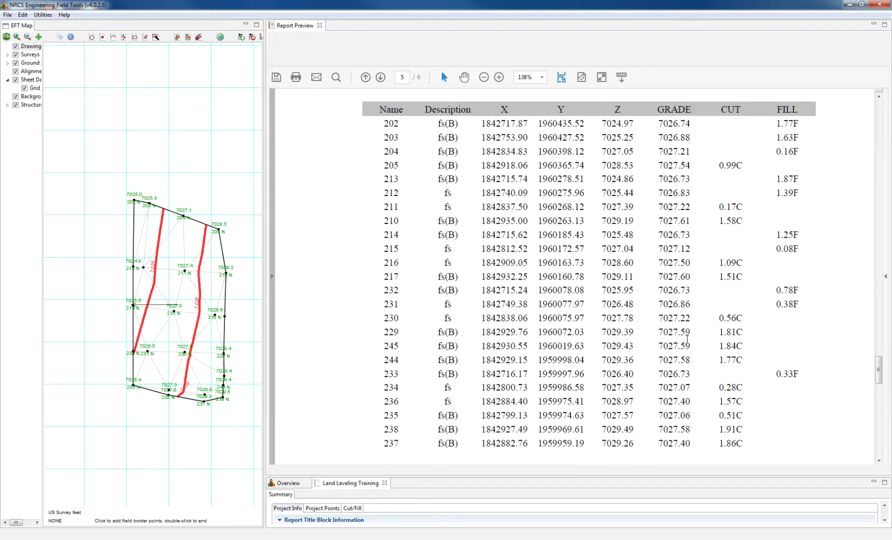
scroll(692, 337, "down", 5)
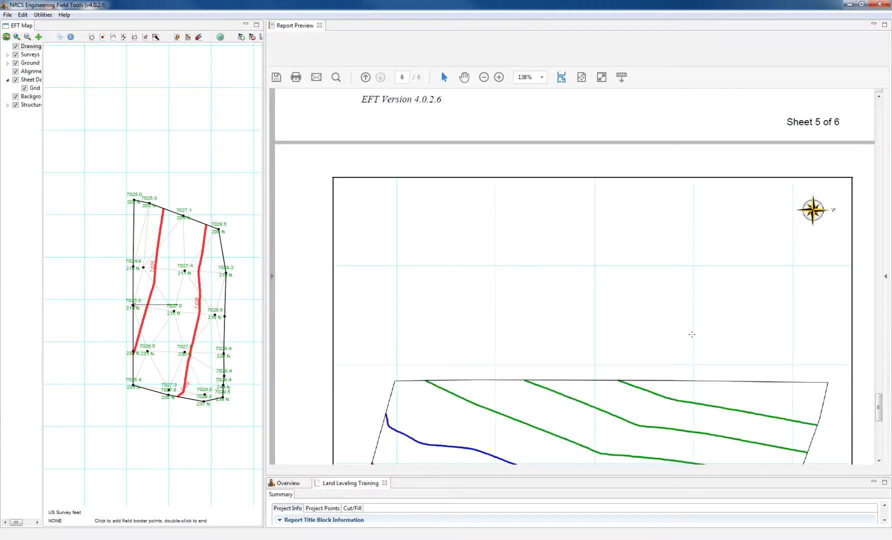
- Zoom the preview out to 100% and review sheet 6's isopach contours, legend and title block
scroll(527, 229, "down", 6)
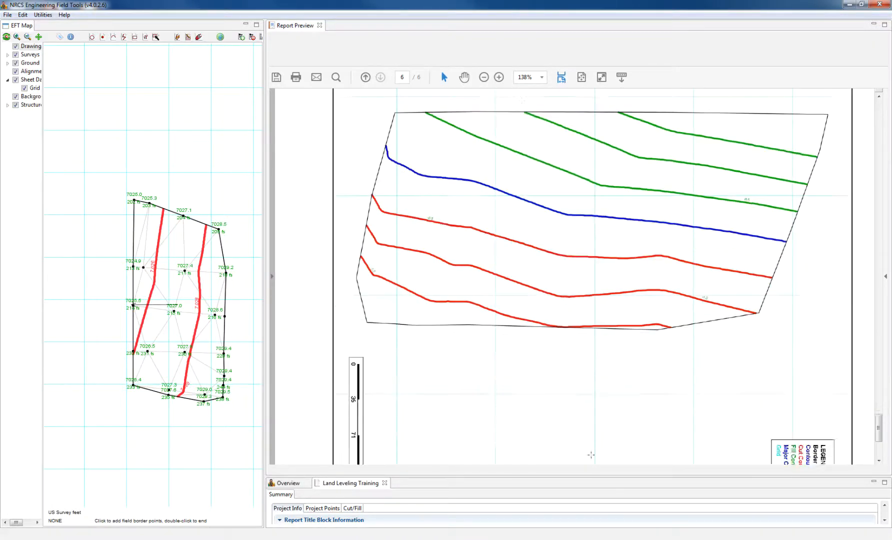
left_click(484, 78)
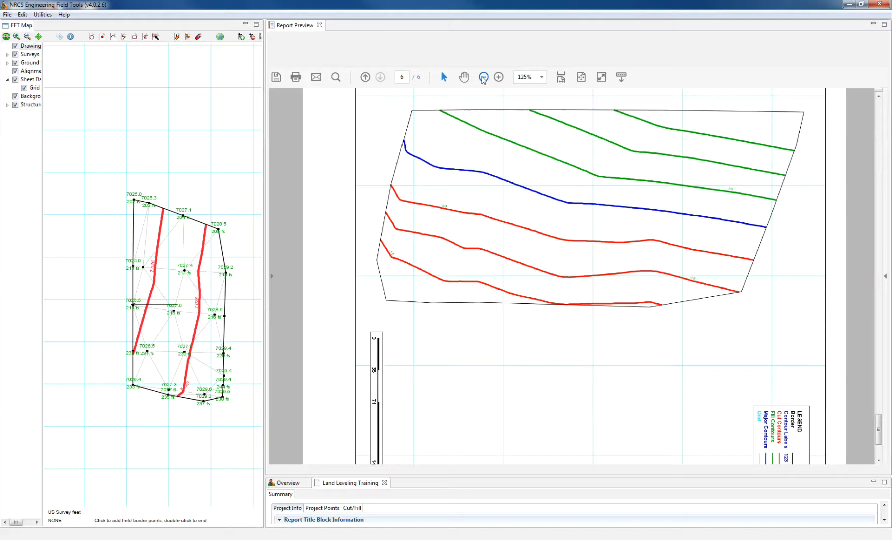
left_click(483, 78)
scroll(629, 325, "up", 4)
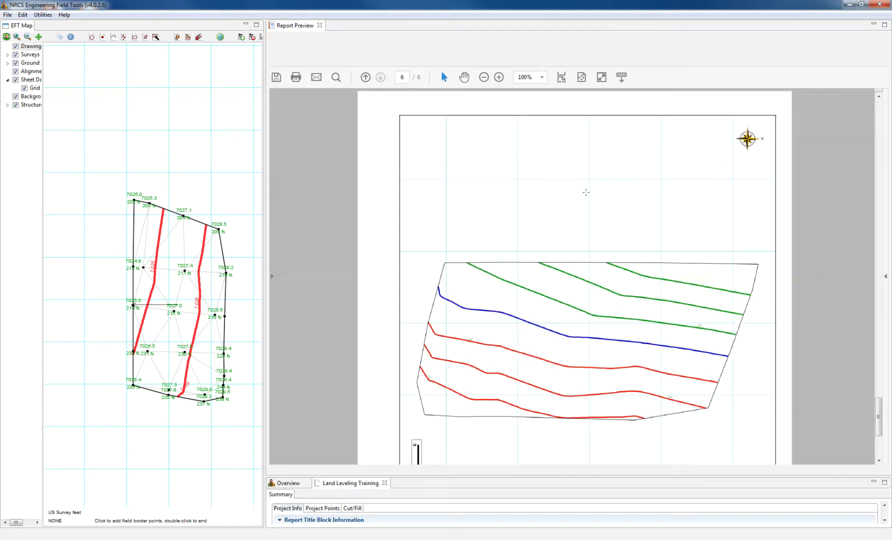
scroll(586, 192, "down", 2)
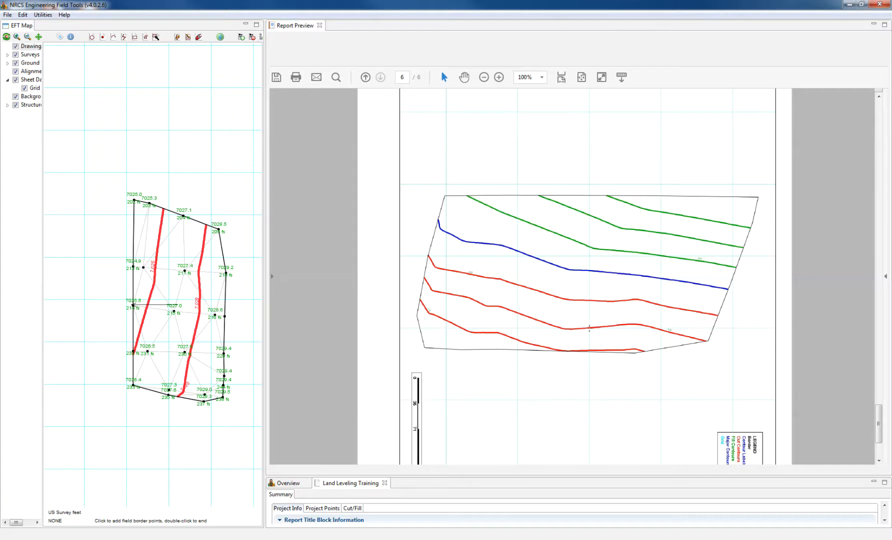
scroll(595, 305, "down", 3)
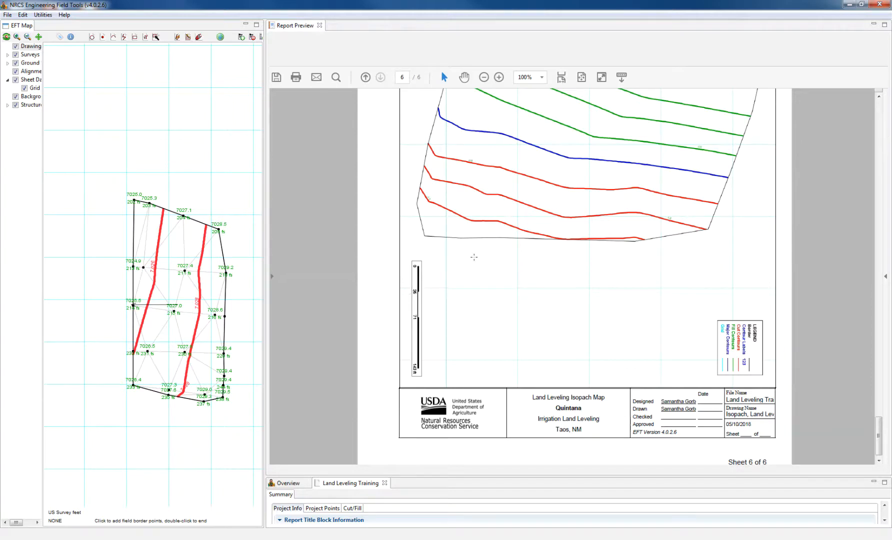
scroll(499, 331, "up", 10)
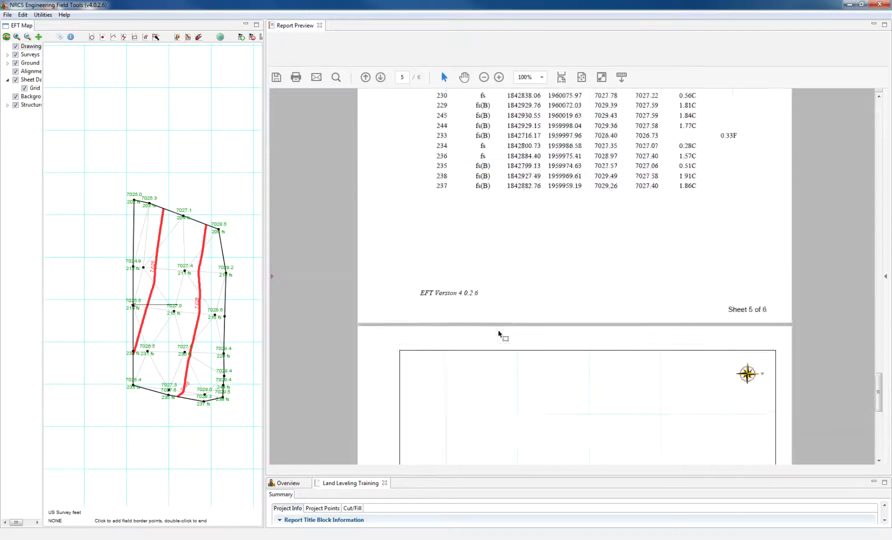
- Scroll back through sheets 5 and 4 to the top of sheet 3's Design and Volume Report
scroll(500, 327, "up", 15)
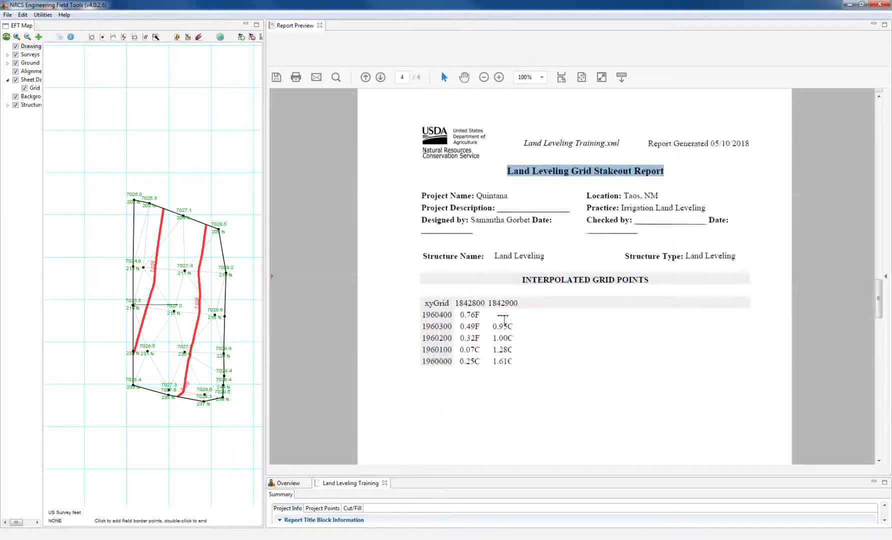
scroll(504, 321, "up", 8)
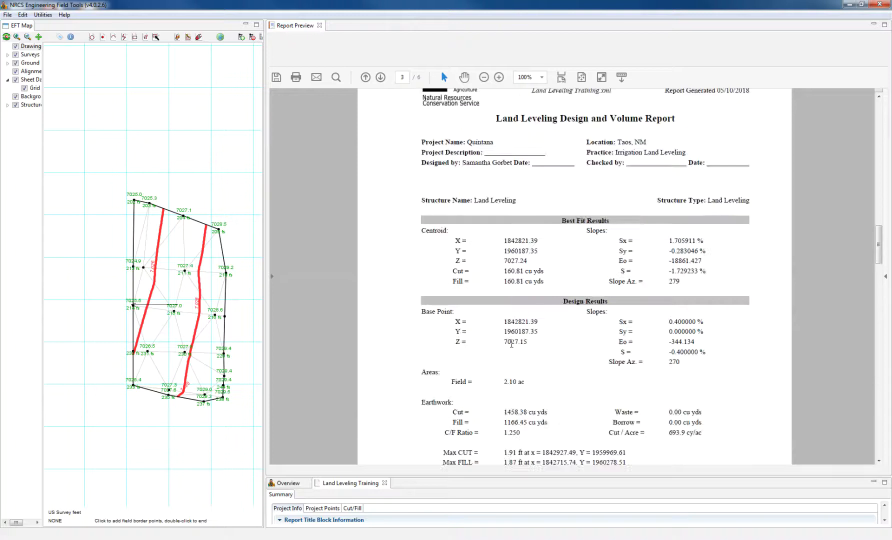
scroll(650, 340, "down", 3)
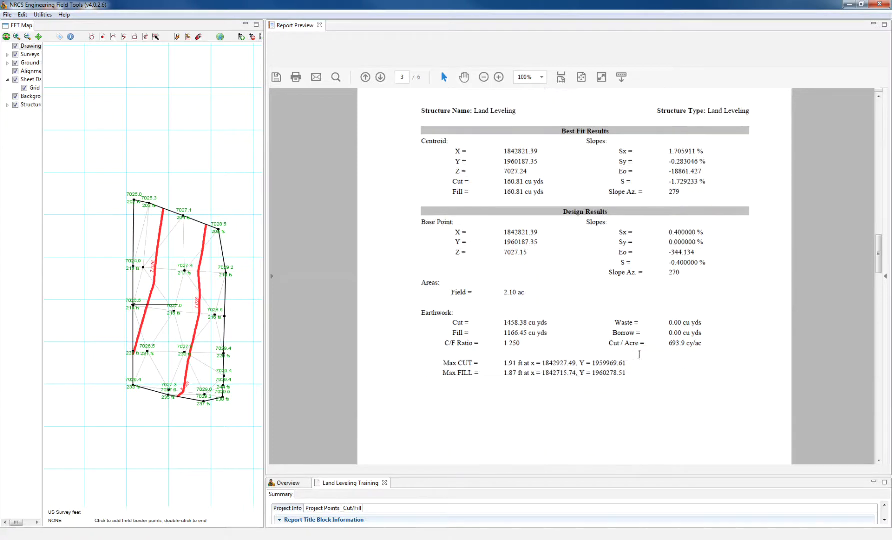
scroll(613, 358, "up", 3)
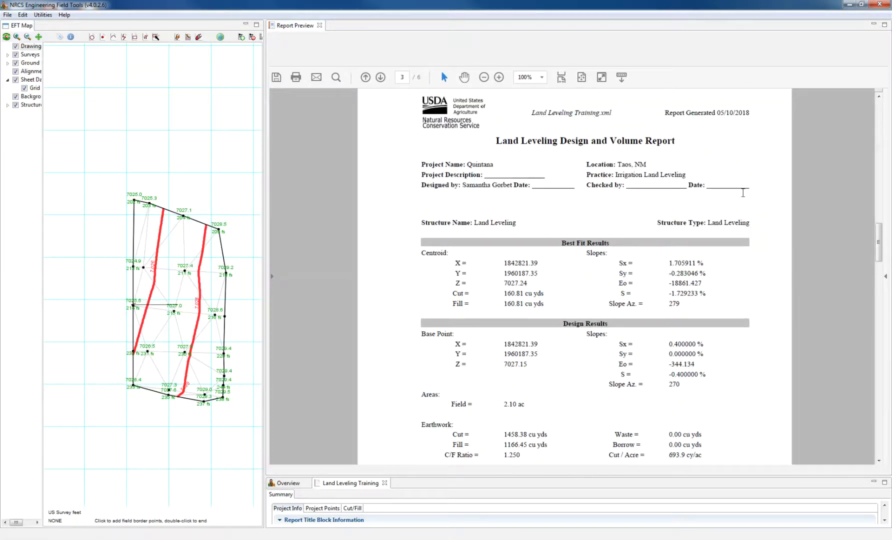